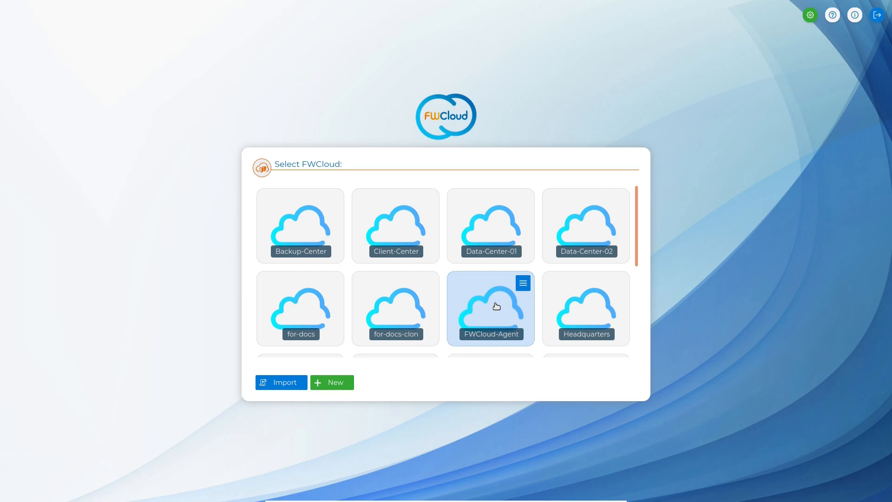
Step: Open the FWCloud-Agent cloud and acknowledge its empty-cloud notice
left_click(496, 306)
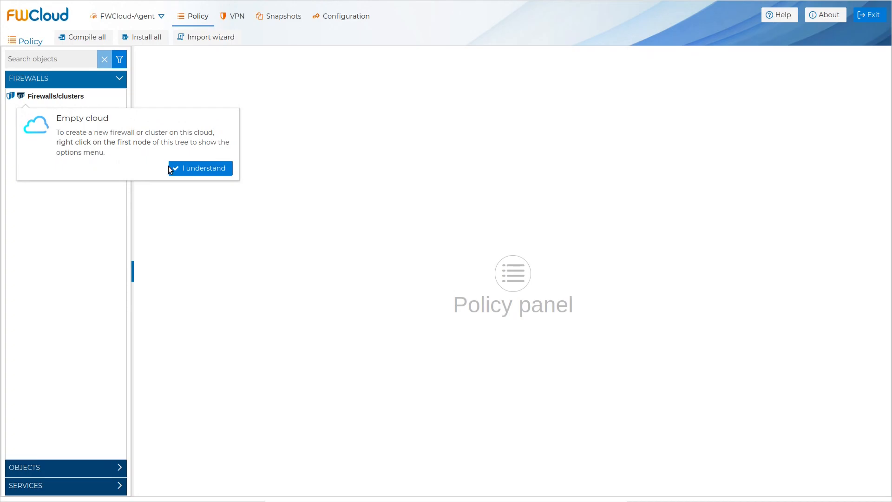
left_click(188, 171)
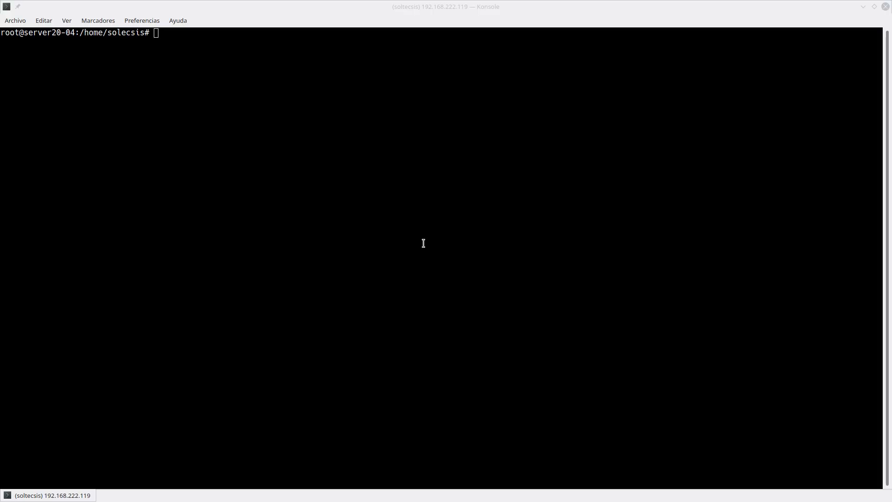
Step: Switch to the Konsole terminal on the server and list the files in the current home directory
left_click(391, 239)
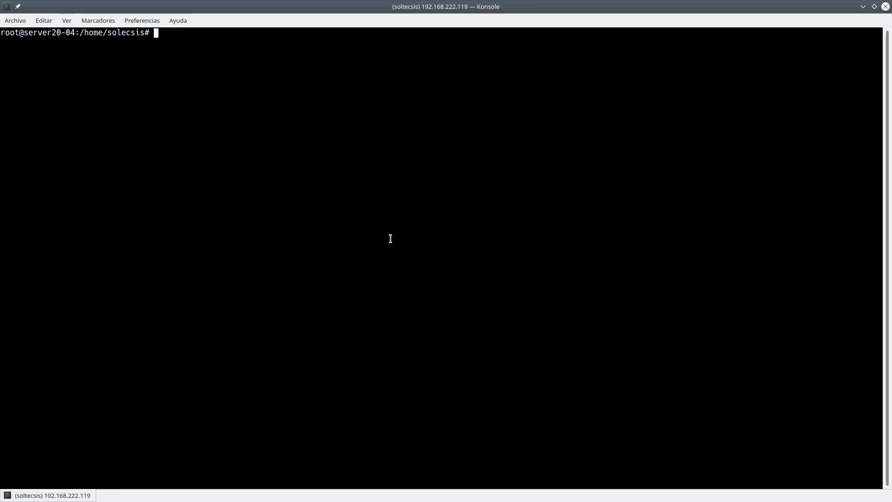
key("Return")
type("ls")
key("Return")
key("Return")
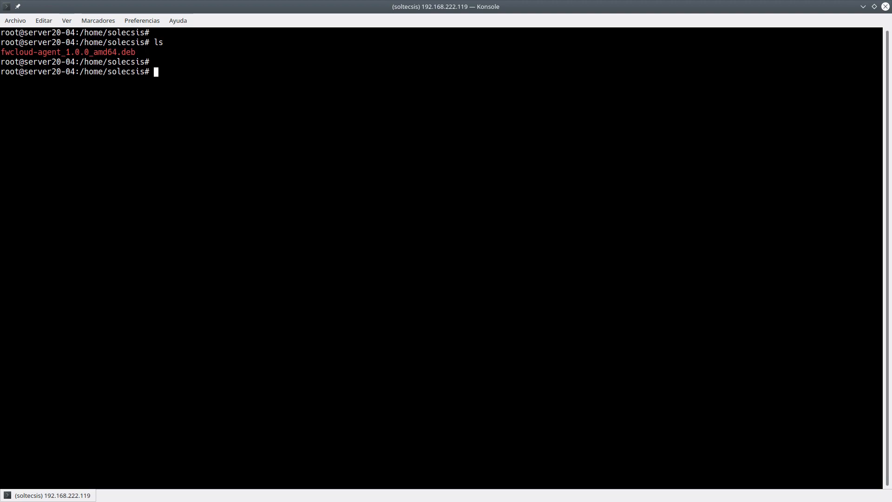
Step: Install the local package ./fwcloud-agent_1.0.0_amd64.deb with apt
type("apt install ./fwc")
key("Tab")
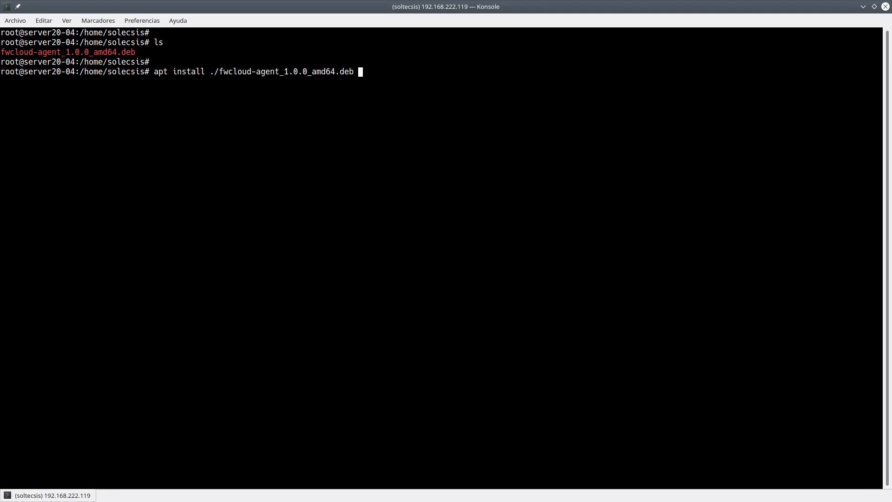
key("Return")
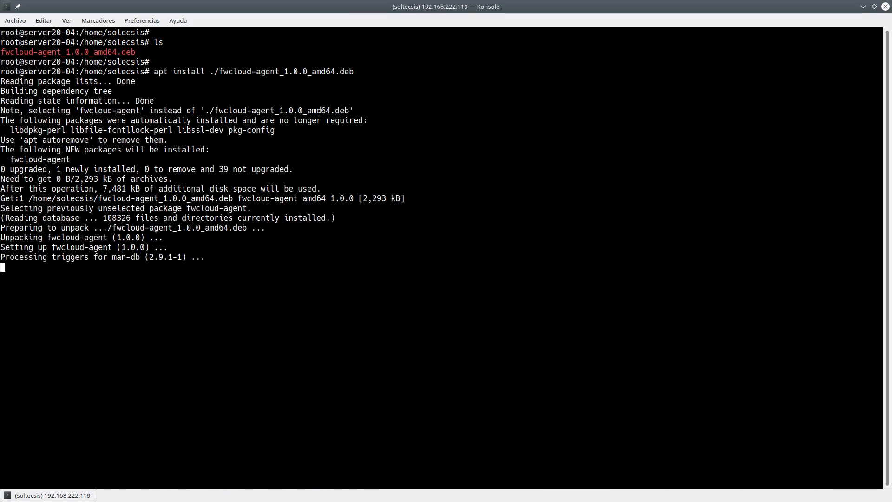
key("Return")
key("Return")
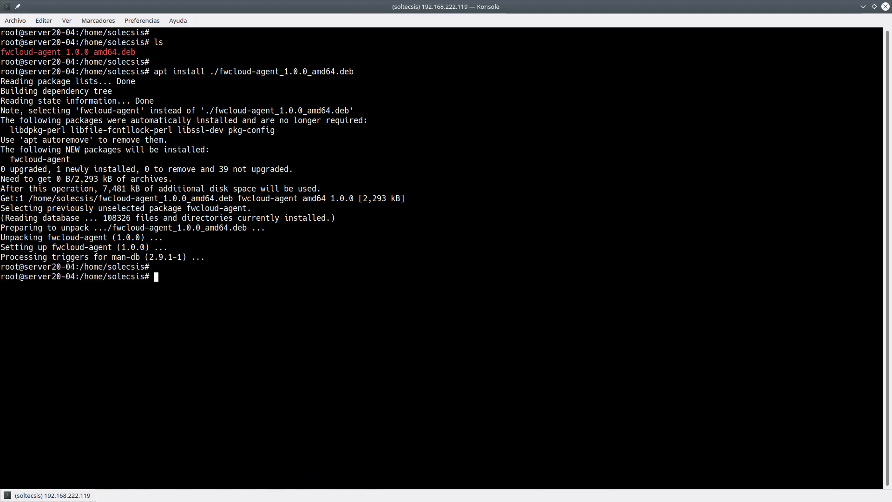
Step: Check the status of fwcloud-agent.service with systemctl
type("system")
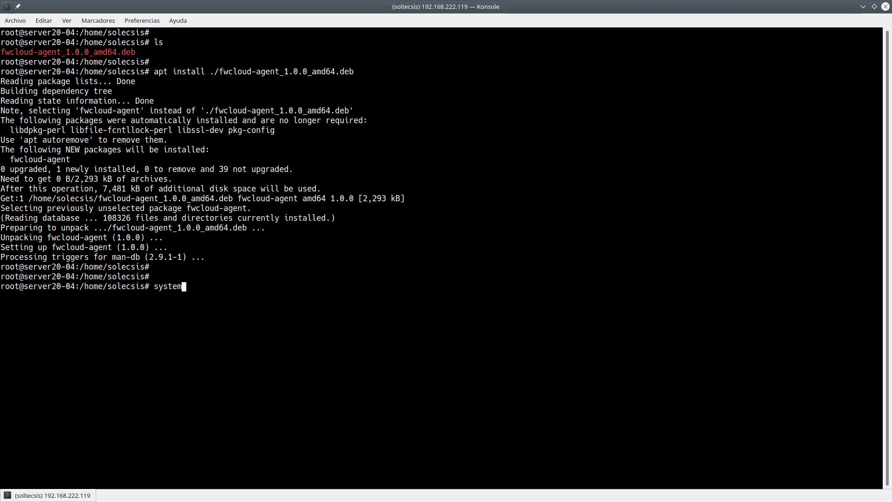
type("ctl status fwclouda")
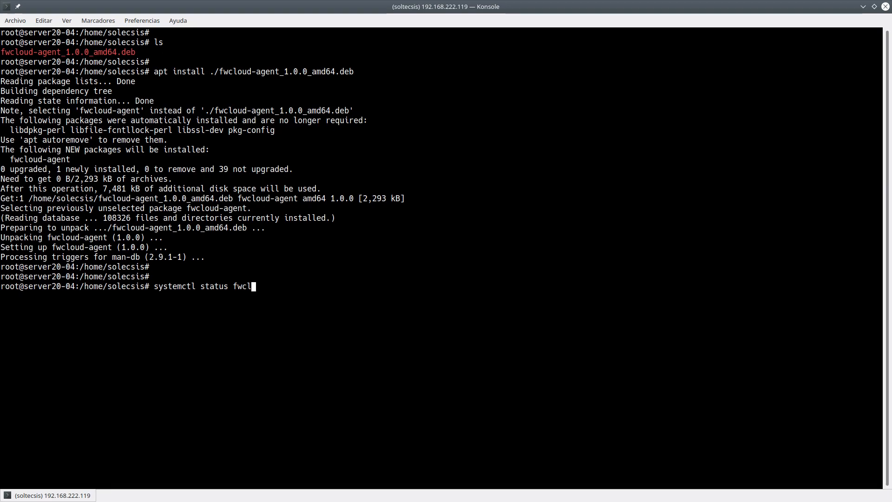
key("BackSpace")
type("-ag")
key("Tab")
key("Return")
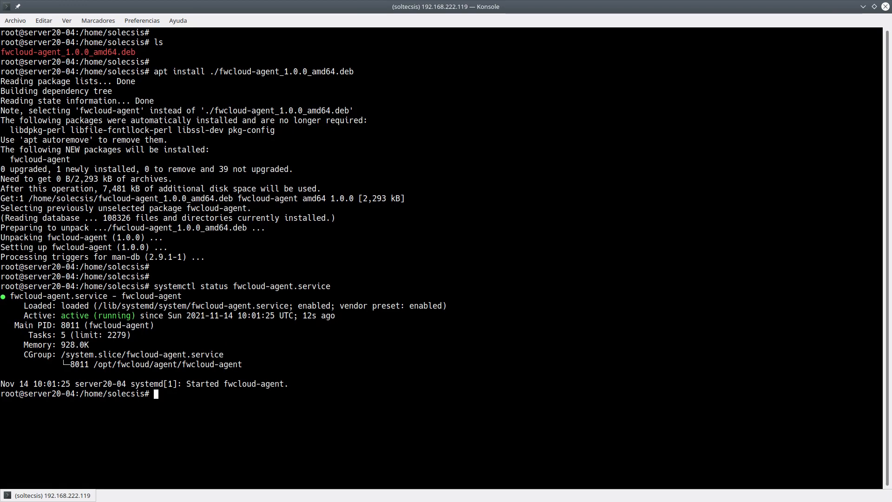
key("Return")
key("Return")
key("Return")
Step: Stop fwcloud-agent.service with systemctl, reusing the previous status command
key("Up")
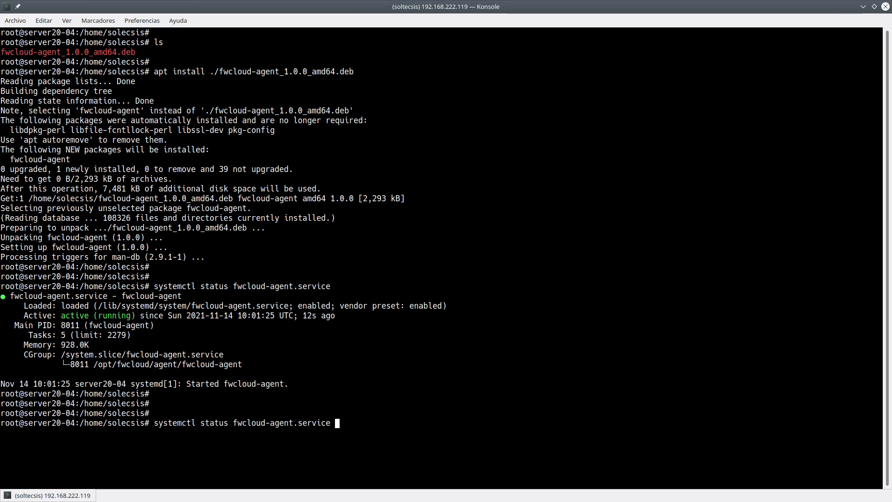
key("Left")
key("Left")
key("Left")
key("Left")
key("Left")
key("Left")
key("Left")
key("Left")
key("Left")
key("Left")
key("Left")
key("Left")
key("Left")
key("Left")
key("Left")
key("Left")
key("Left")
key("Left")
key("Left")
key("Left")
key("BackSpace")
key("BackSpace")
key("BackSpace")
key("BackSpace")
key("BackSpace")
key("BackSpace")
type("stop")
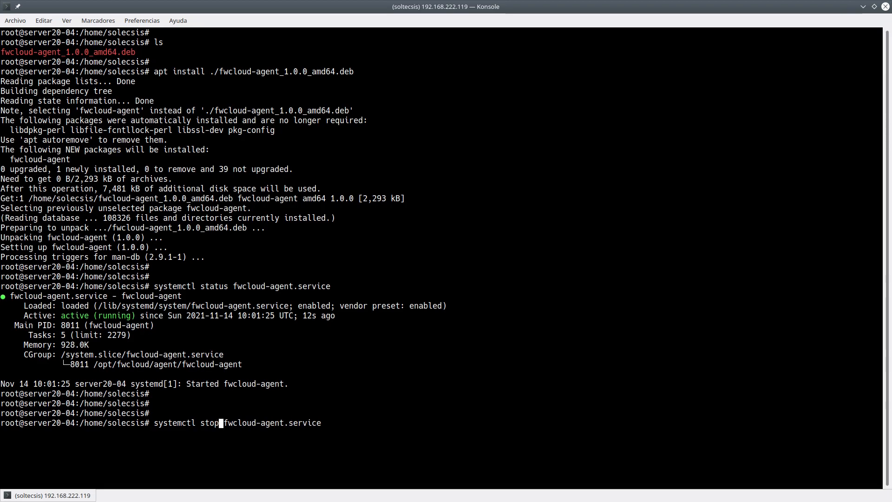
key("Return")
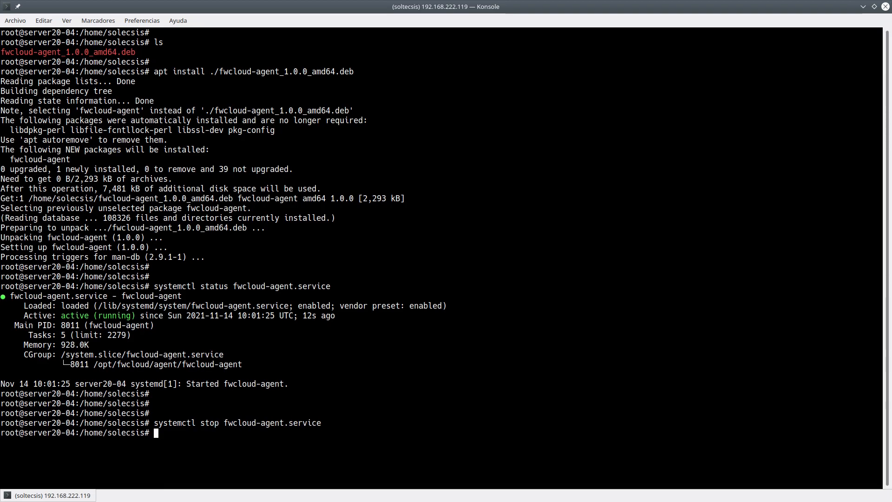
Step: Check the status of fwcloud-agent.service again after stopping it
key("Up")
key("Up")
key("Return")
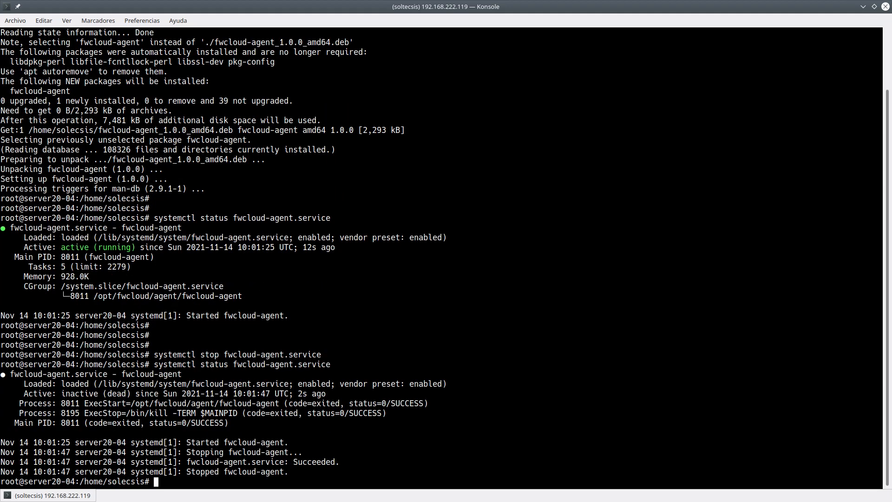
key("Return")
key("Return")
key("Return")
Step: Start fwcloud-agent.service with systemctl by changing the recalled status command to start
key("Up")
key("Left")
key("Left")
key("Left")
key("Left")
key("Left")
key("Left")
key("Left")
key("Left")
key("Left")
key("Left")
key("Left")
key("Left")
key("Left")
key("Left")
key("Left")
key("Left")
key("Left")
key("Left")
key("Left")
key("Left")
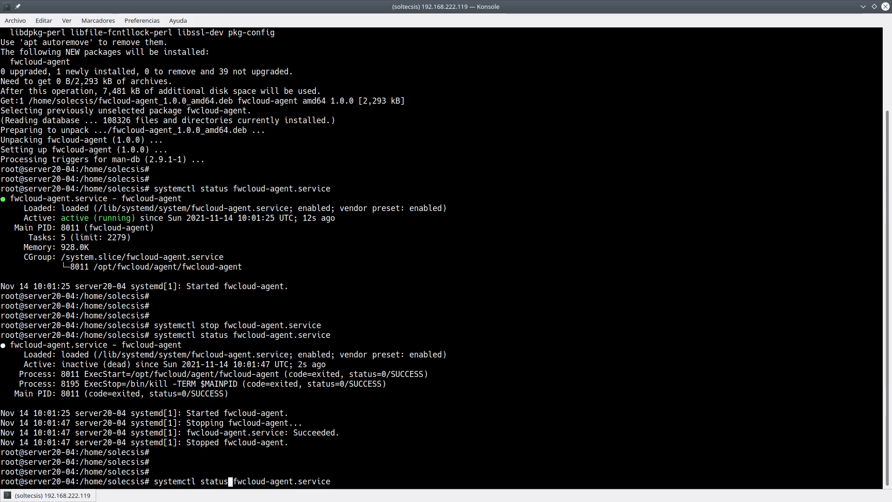
key("BackSpace")
key("BackSpace")
key("BackSpace")
key("BackSpace")
key("BackSpace")
key("BackSpace")
type("start")
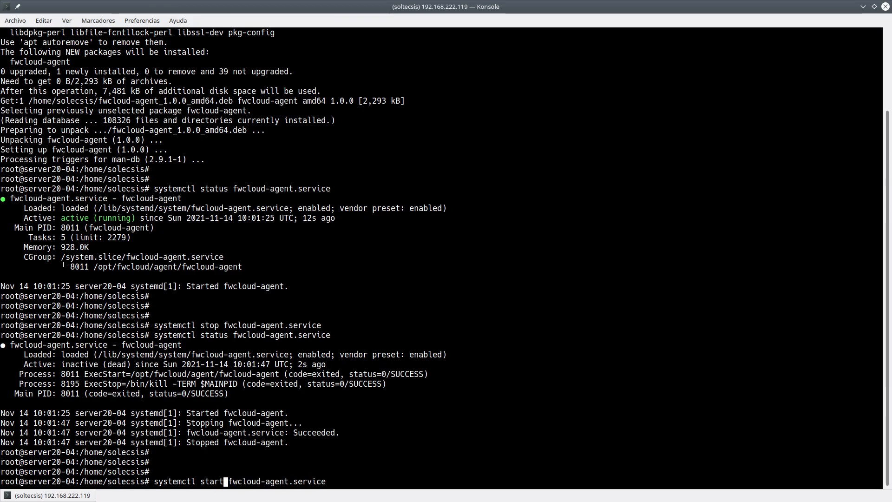
key("Return")
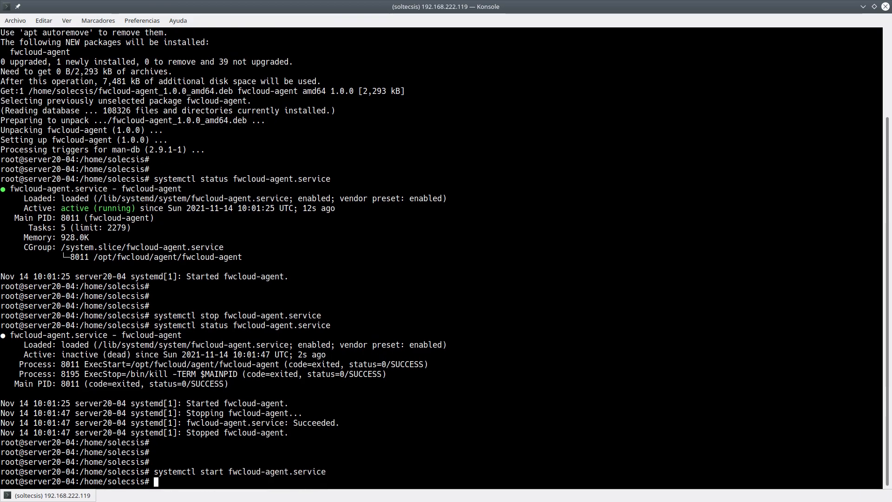
Step: Check the status of fwcloud-agent.service once more after starting it
key("Return")
key("Up")
key("Up")
key("Return")
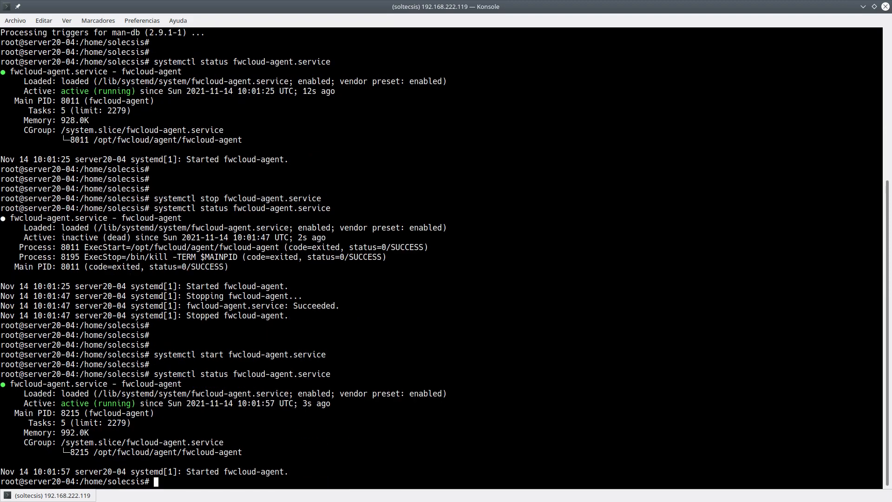
key("Return")
key("Return")
Step: Change to the /opt/fwcloud/agent/log directory and list its files
type("cd /opt")
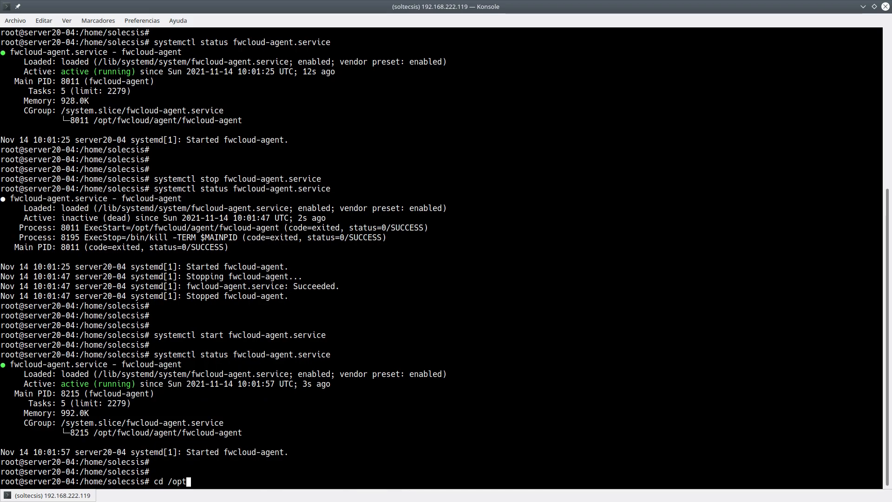
type("/fwclo")
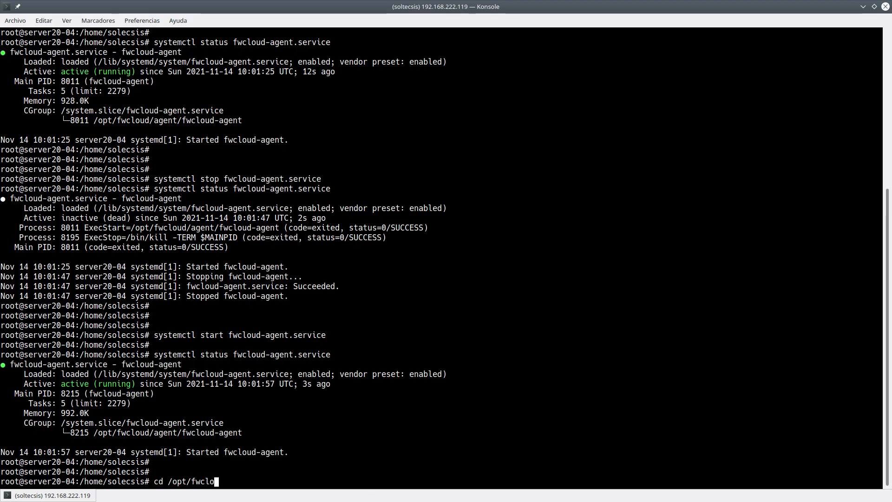
type("ud/agent/log")
key("Return")
key("Return")
type("l")
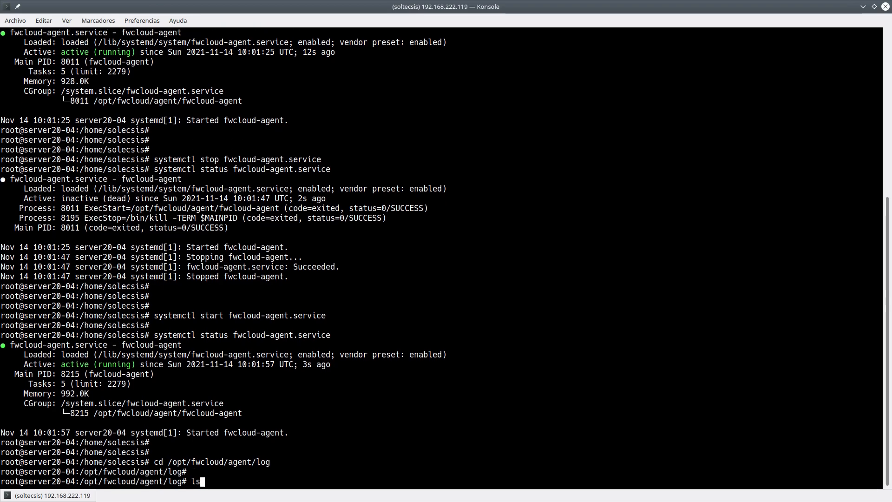
type("s")
key("Return")
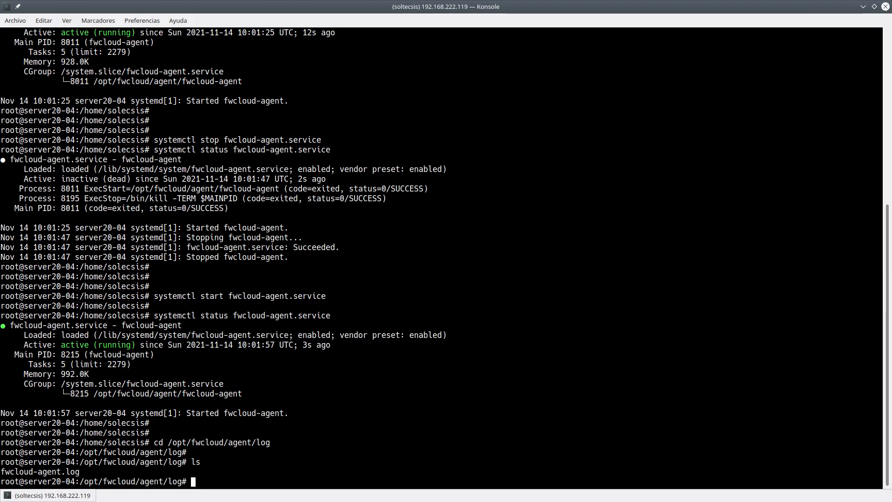
Step: Display the contents of fwcloud-agent.log with cat
type("cat")
type(" fw")
key("Tab")
key("Return")
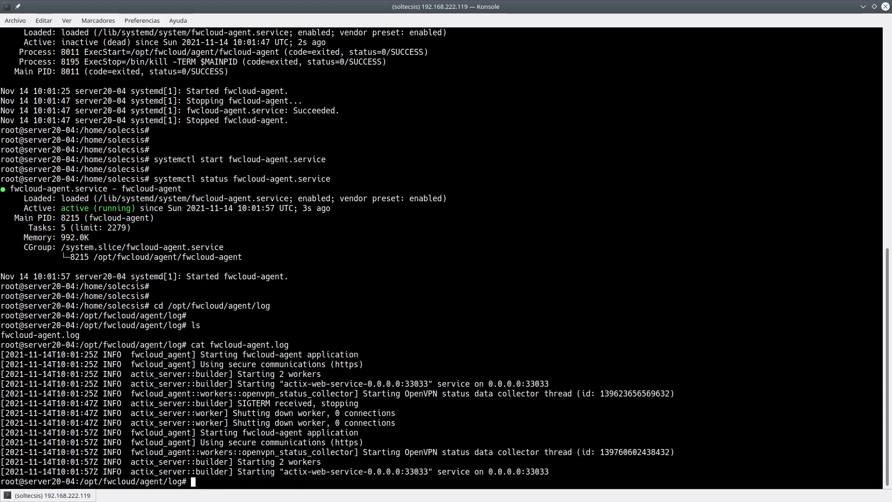
key("Return")
key("Return")
Step: List the log directory in long format with ls -l
type("ls -l")
key("Return")
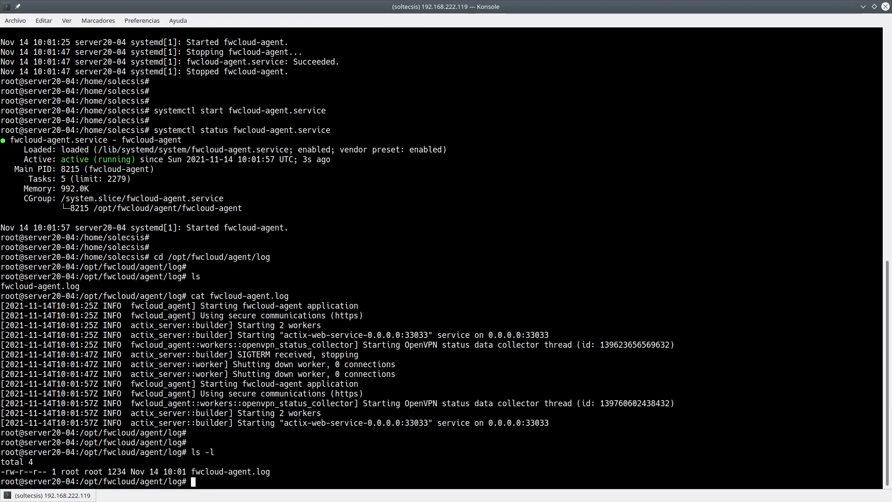
key("Return")
key("Return")
Step: Force a log rotation with logrotate using the /etc/logrotate.d/fwcloud-agent configuration
type("logrotate --force /etc/log")
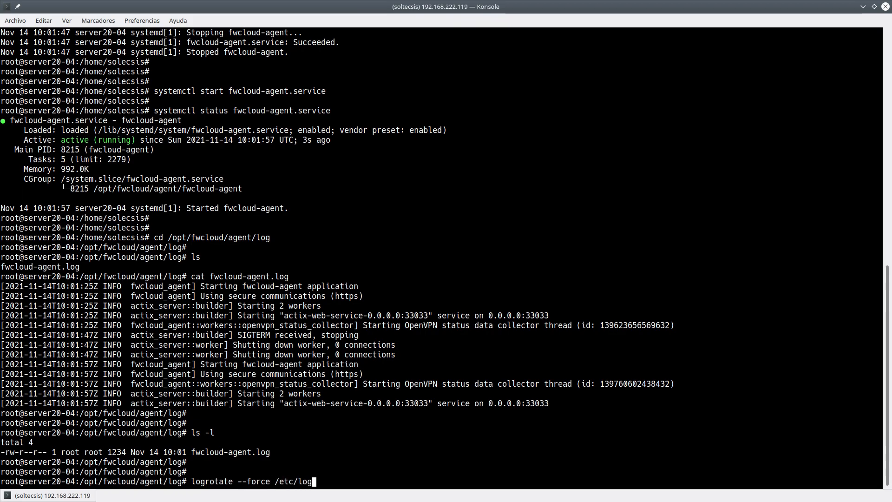
type("rotate.d/")
type("fwcl")
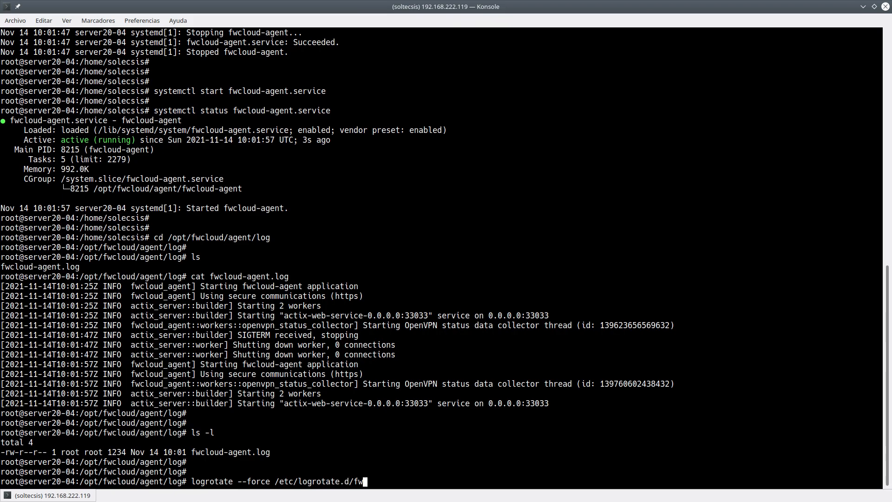
key("Tab")
key("Return")
key("Return")
Step: List all files in the log directory with ls -la to check the rotation
type("l")
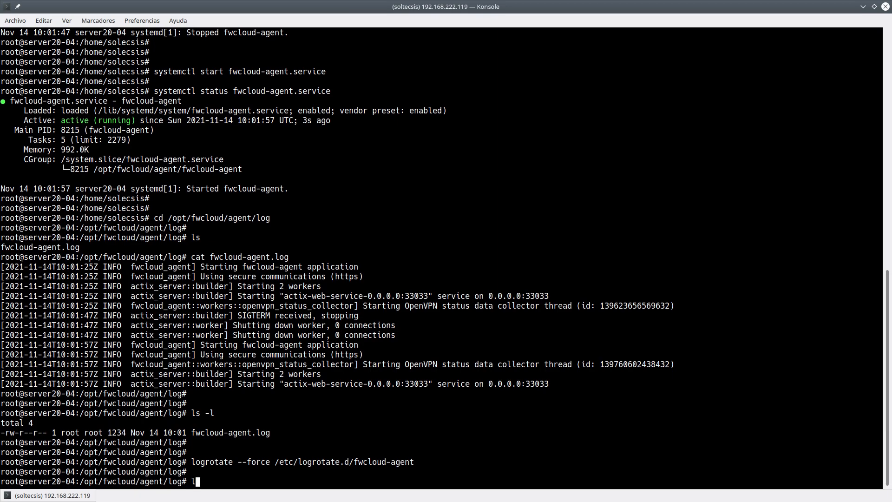
type("s -la")
key("Return")
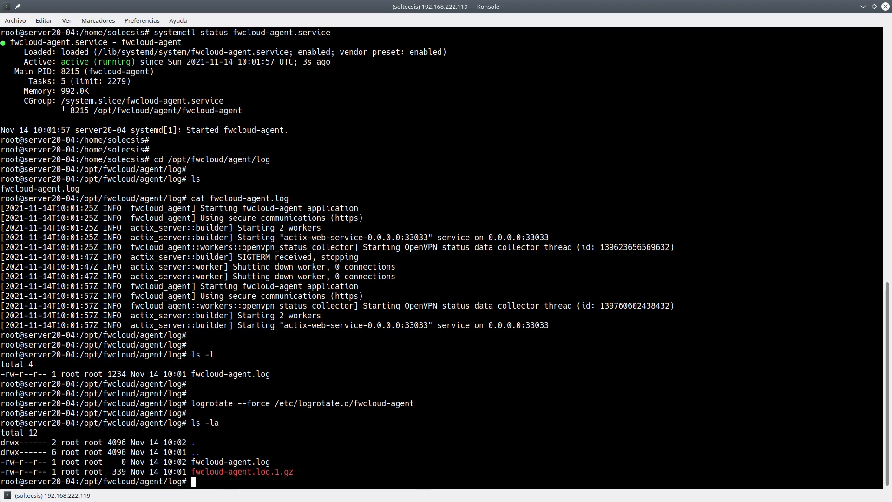
Step: Go up to the /opt/fwcloud/agent directory and list all its contents with ls -la
type("cd ..")
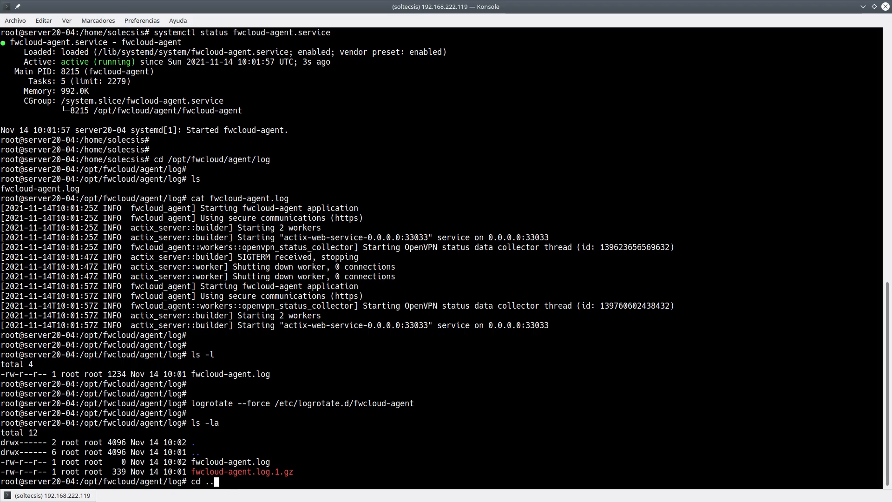
key("Return")
key("Return")
type("ls -la")
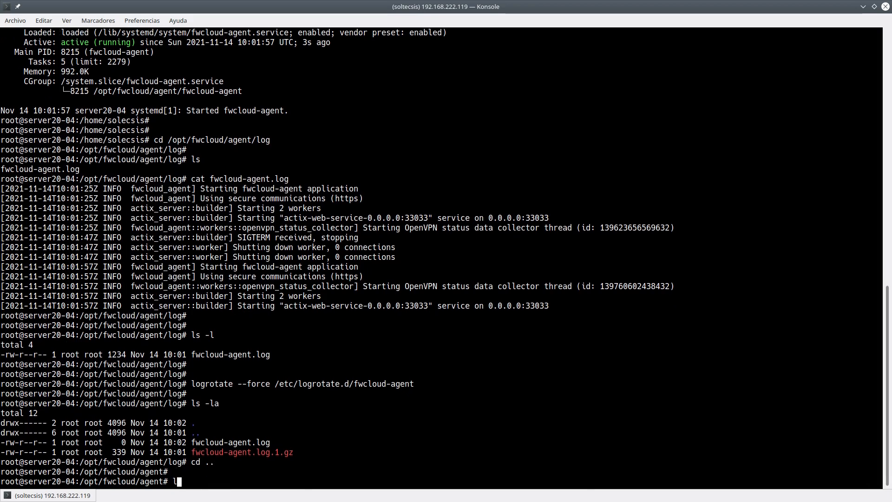
key("Return")
key("Return")
key("Return")
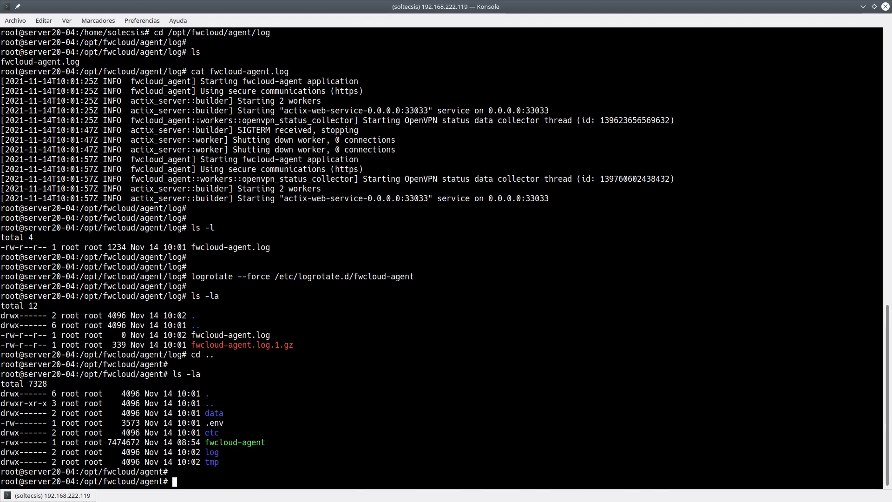
Step: Open the agent's ./.env configuration file read-only with view and go to its first line
type("view")
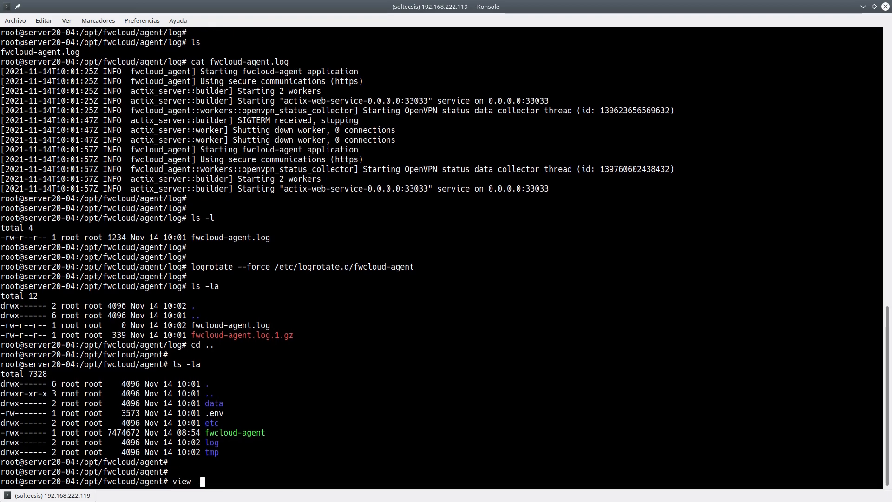
type("  ./.env")
key("Return")
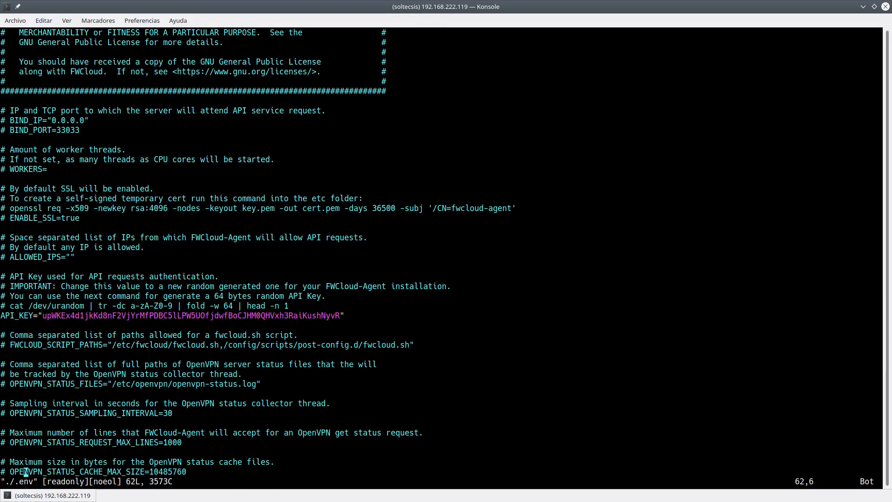
key("g")
key("g")
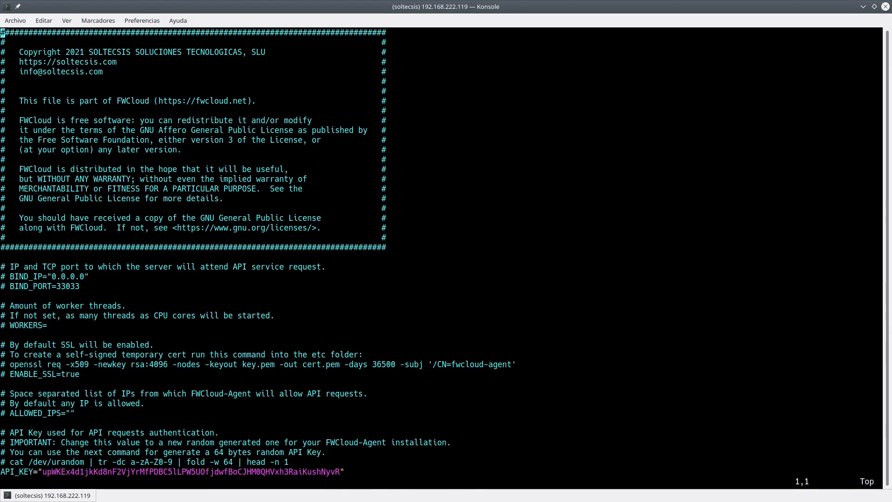
Step: Review the bind address, port, worker, SSL and allowed-IP settings in the .env file
key("Down")
key("Down")
key("Down")
key("Down")
key("Down")
key("Down")
key("Down")
key("Down")
key("Down")
key("Down")
key("Down")
key("Down")
key("Down")
key("Down")
key("Down")
key("Down")
key("Down")
key("Down")
key("Down")
key("Down")
key("Right")
key("Right")
key("Left")
key("Right")
key("Left")
key("Right")
key("Left")
key("Down")
key("Down")
key("Down")
key("Down")
key("Down")
key("Down")
key("Down")
key("Down")
key("Down")
key("Down")
key("Down")
key("Down")
key("Down")
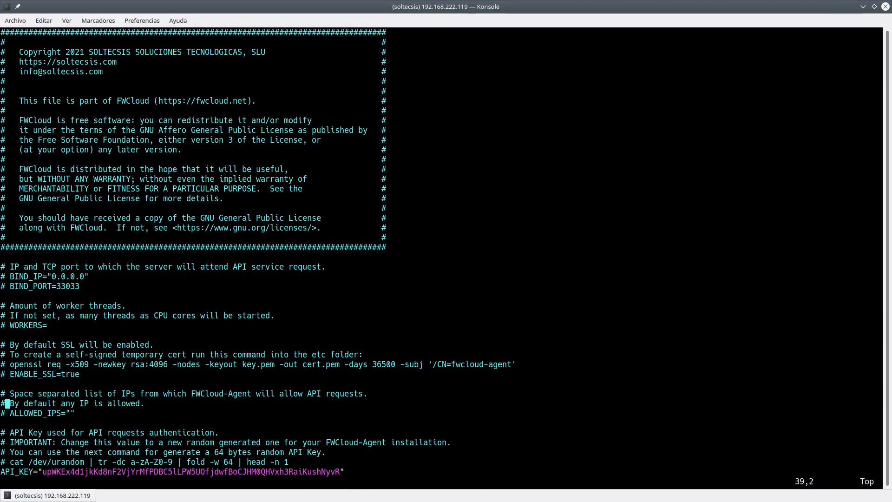
Step: Review the API key, script path and OpenVPN status settings in the .env file, and quit without saving
key("Down")
key("Right")
key("Left")
key("Down")
key("Down")
key("Down")
key("Down")
key("Down")
key("Down")
key("Down")
key("Down")
key("Down")
key("Down")
key("Down")
key("Down")
key("Down")
key("Down")
key("Down")
key("Down")
key("Down")
key("Down")
key("Down")
key("Down")
key("Down")
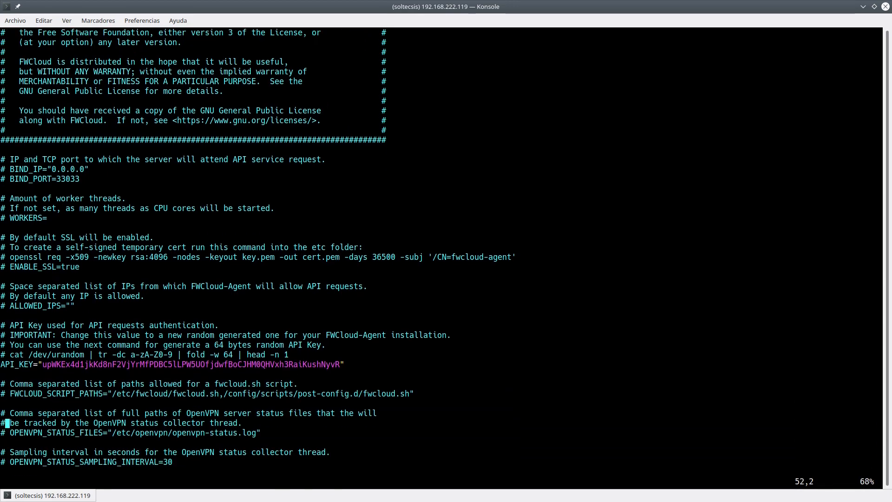
type(":q!")
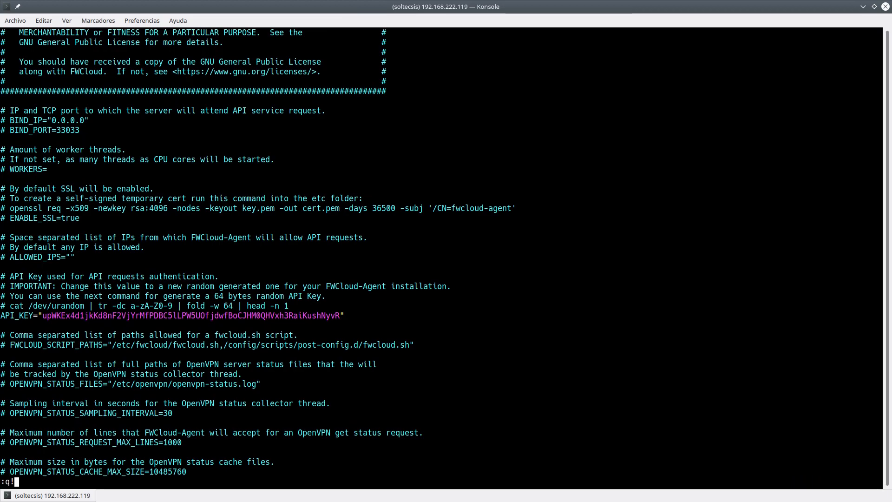
key("Return")
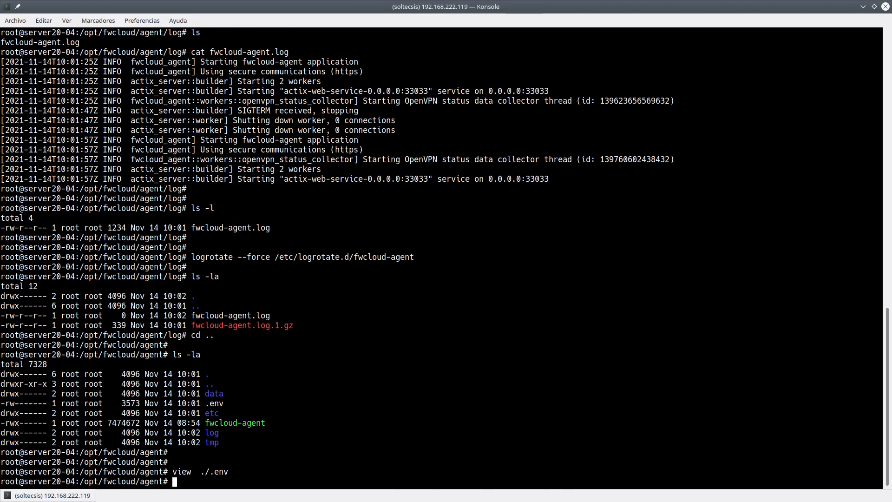
Step: Read the fwcloud-agent manual page and exit it
key("Return")
type("man fwcloud-agent")
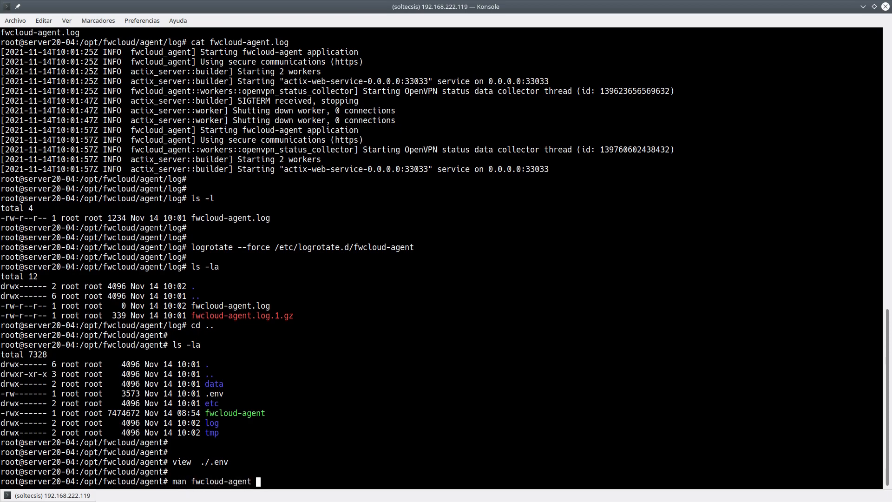
key("Return")
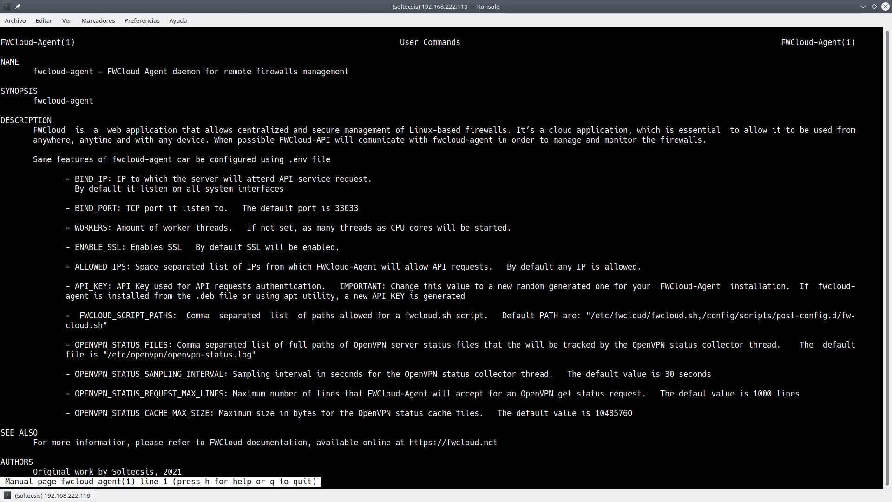
key("q")
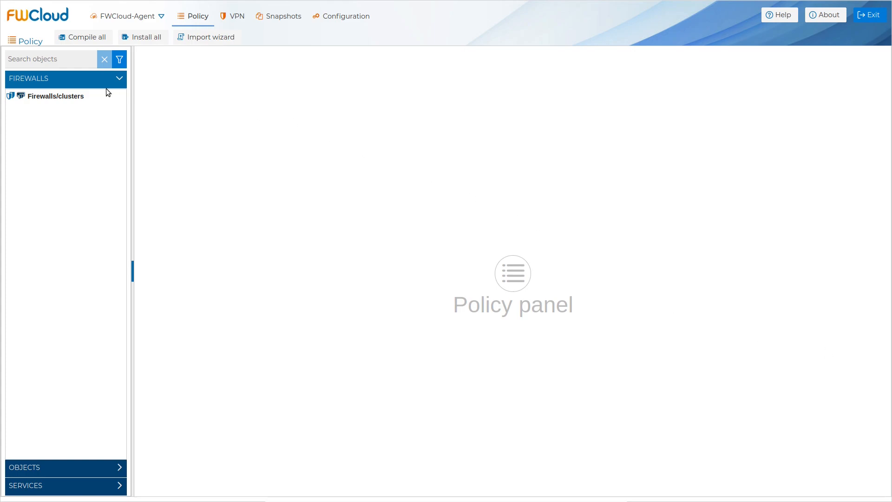
Step: Switch to FWCloud and start a new firewall named FW with FWCloud-Agent as its communication method
right_click(80, 96)
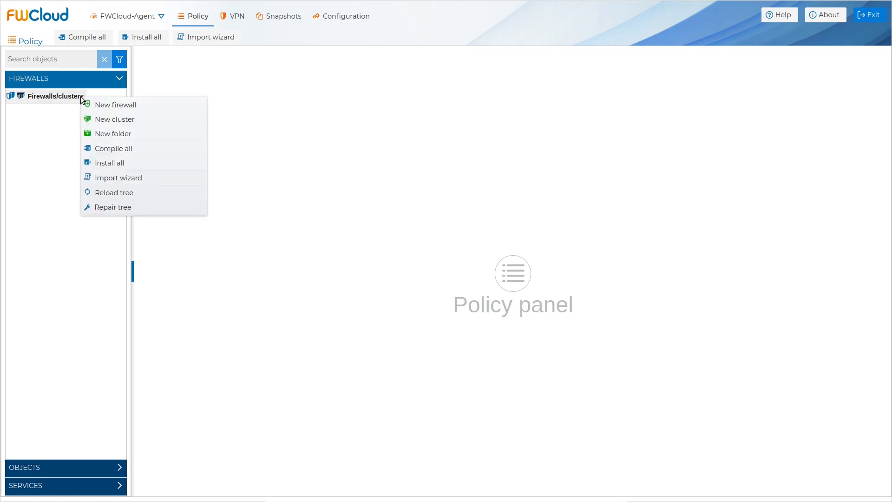
left_click(116, 105)
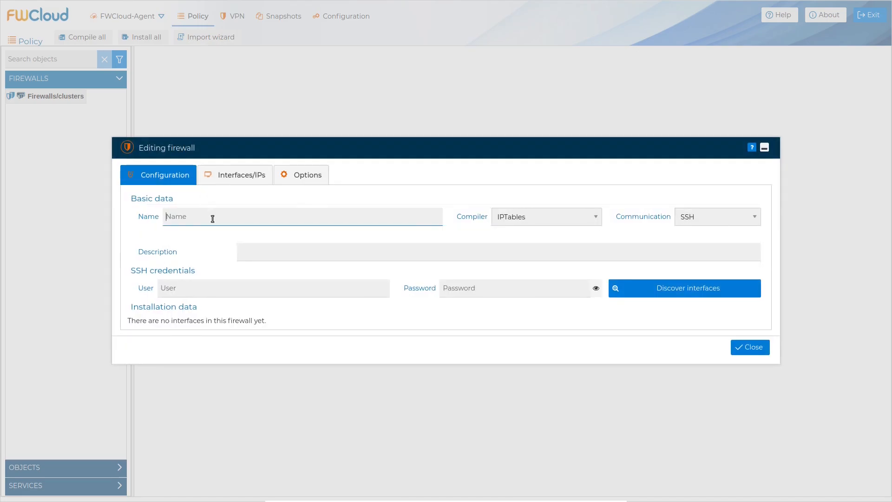
type("FW")
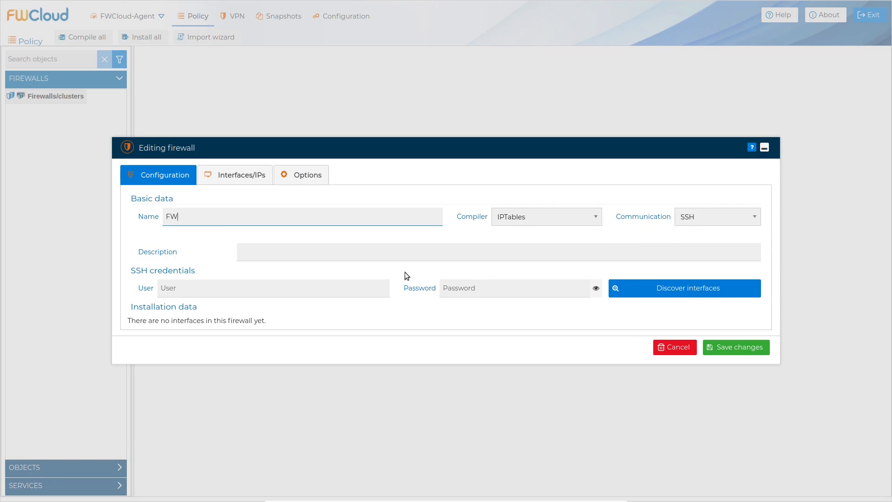
left_click(707, 219)
left_click(734, 255)
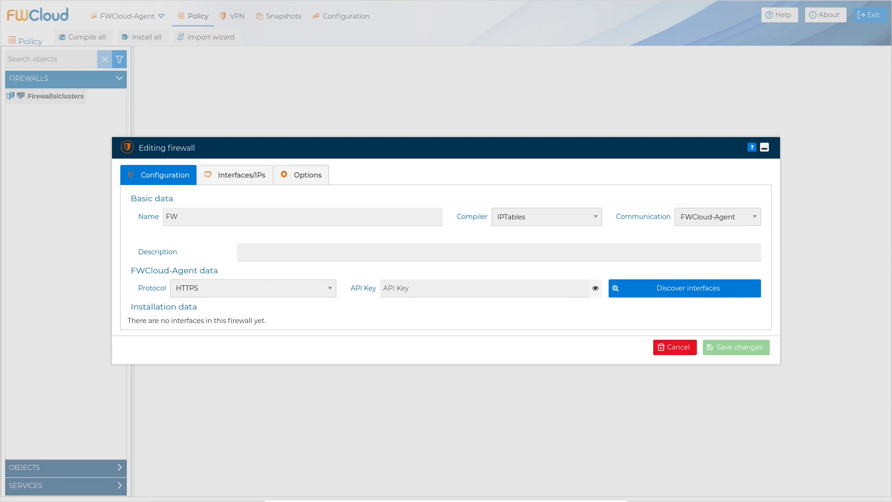
Step: Switch to the Konsole terminal and print the API key line with grep KEY ./.env
key("alt+Tab")
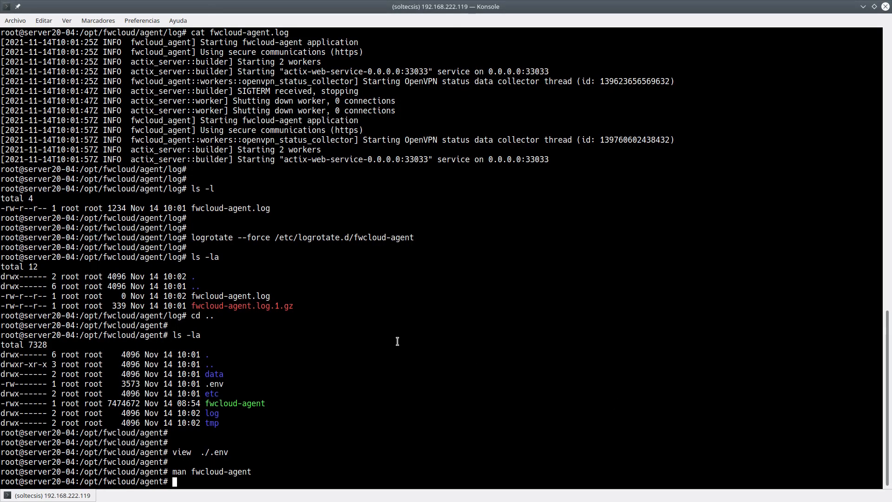
key("Return")
key("Return")
key("Return")
key("Return")
key("Return")
key("Return")
key("Return")
key("Return")
key("Return")
key("Return")
type("grep KEY ./.env")
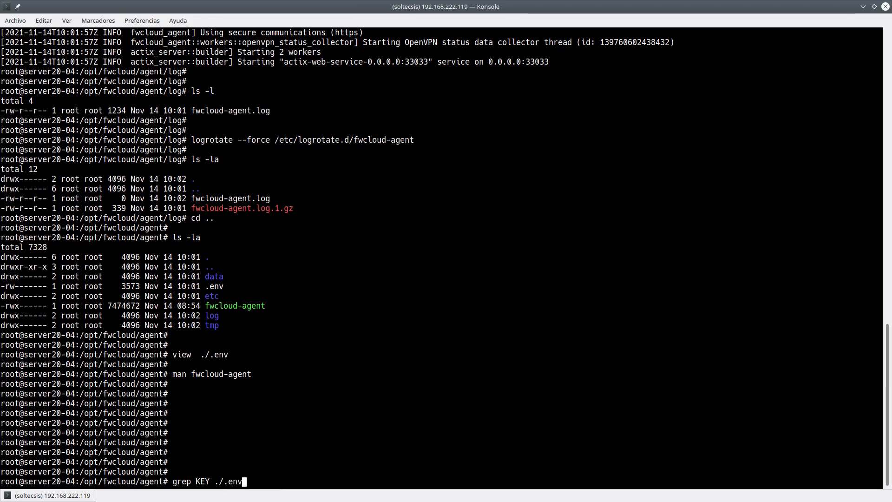
key("Return")
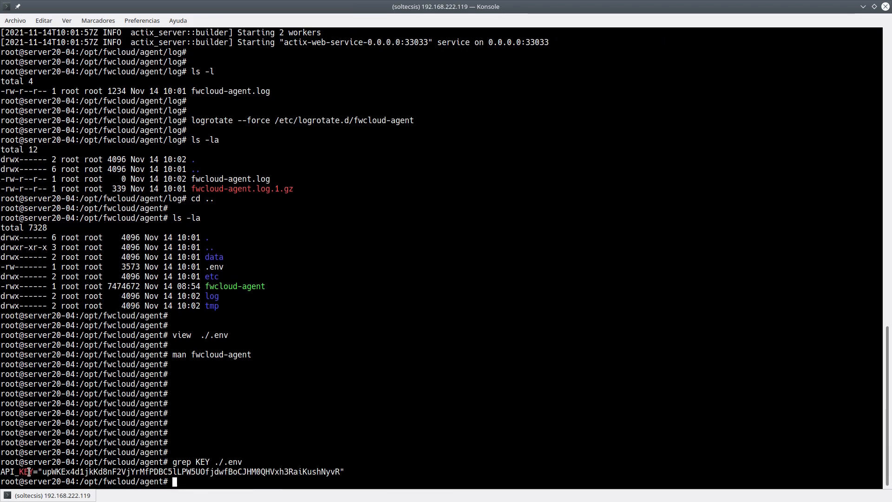
Step: Copy the API key from the terminal output and paste it into the new firewall's API Key field in FWCloud
double_click(127, 471)
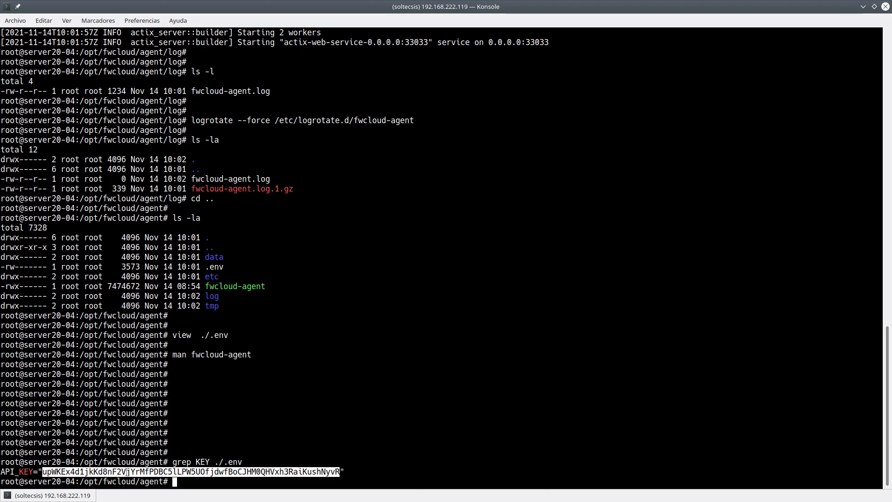
right_click(127, 471)
left_click(146, 350)
key("alt+Tab")
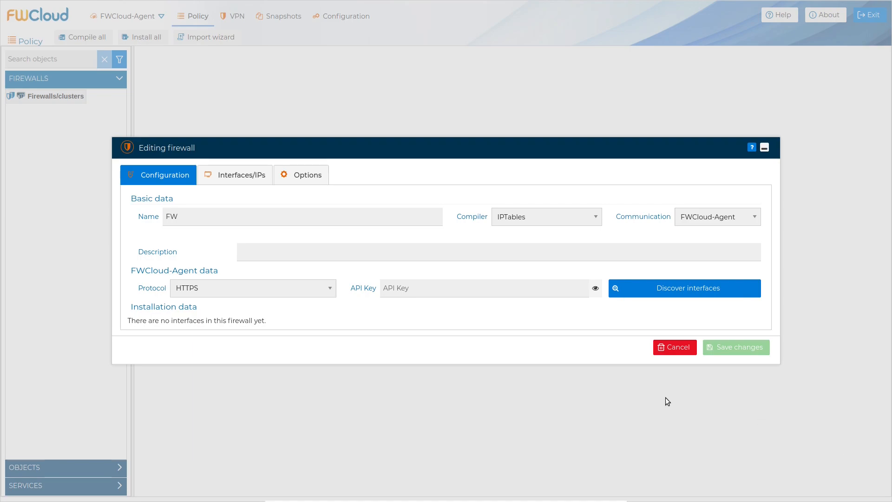
left_click(424, 290)
key("ctrl+v")
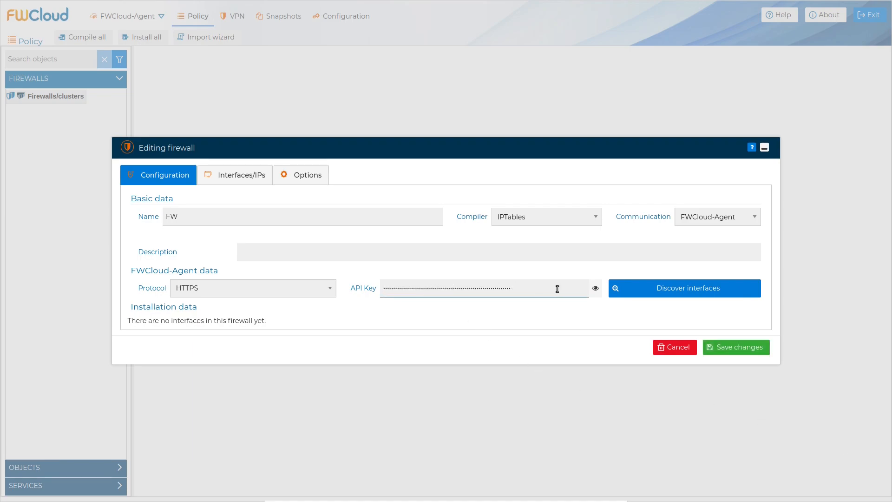
Step: Discover the firewall's interfaces through the agent at address 192.168.222.119
left_click(673, 296)
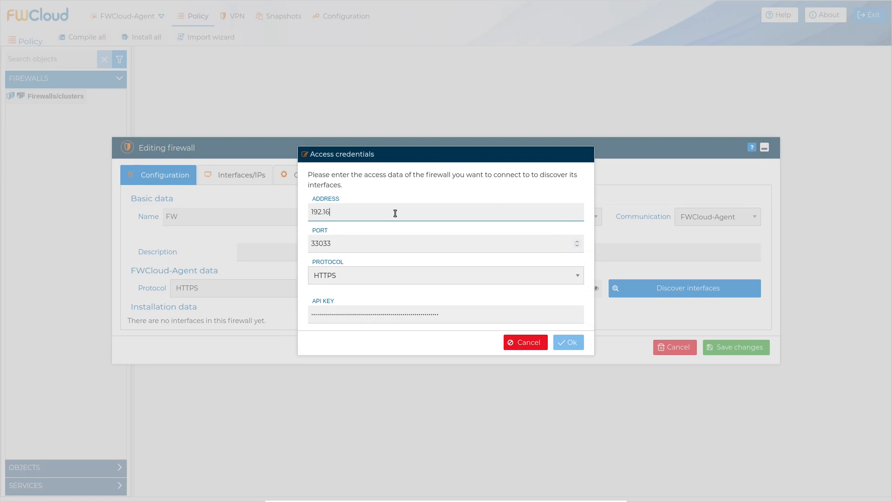
type("192.168.222.119")
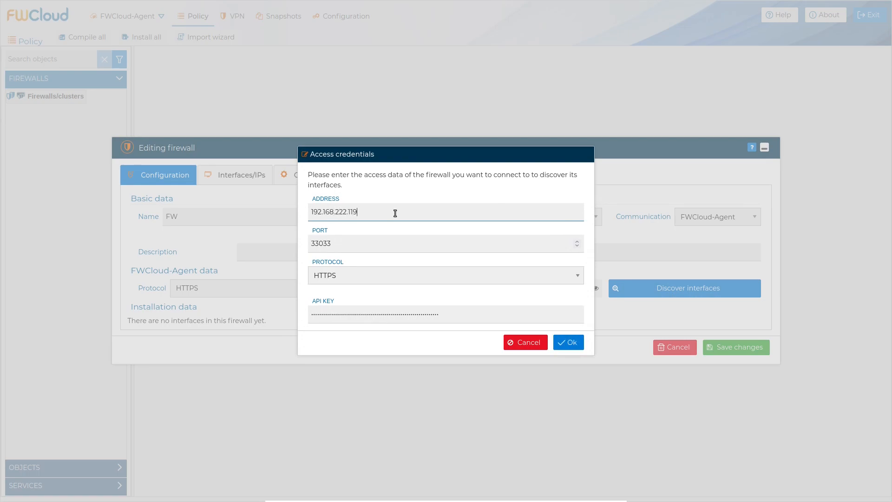
key("alt+Tab")
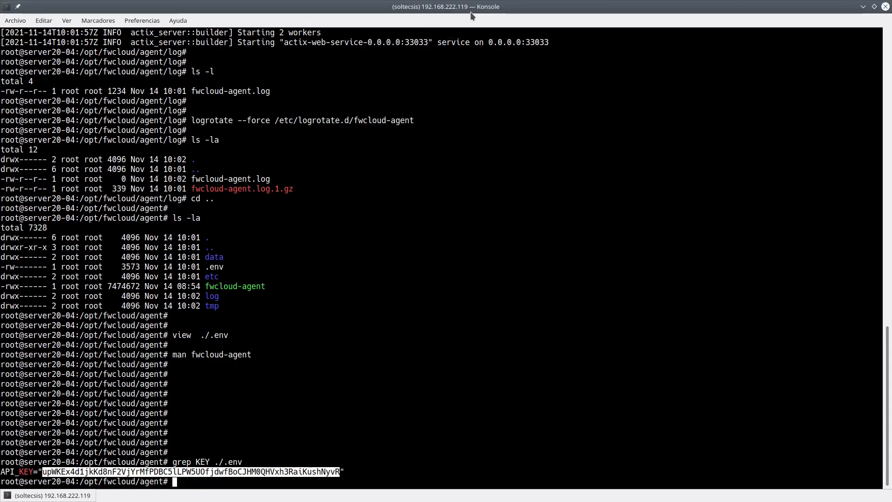
key("alt+Tab")
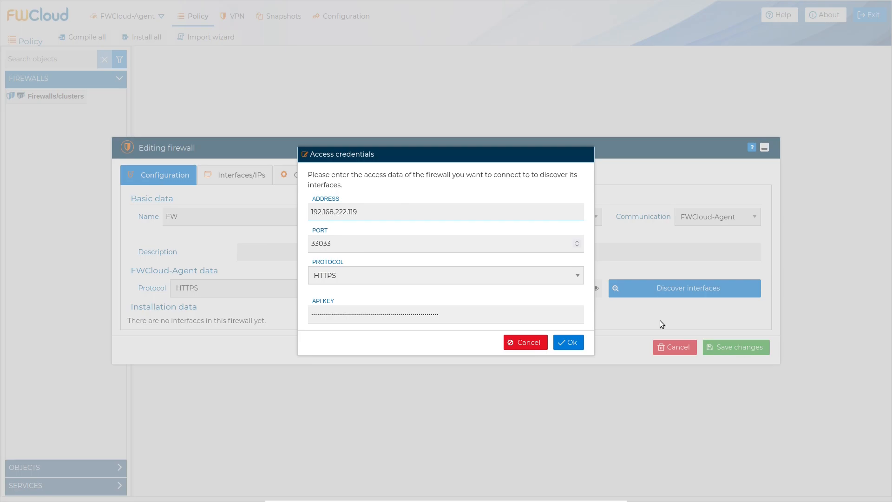
left_click(571, 342)
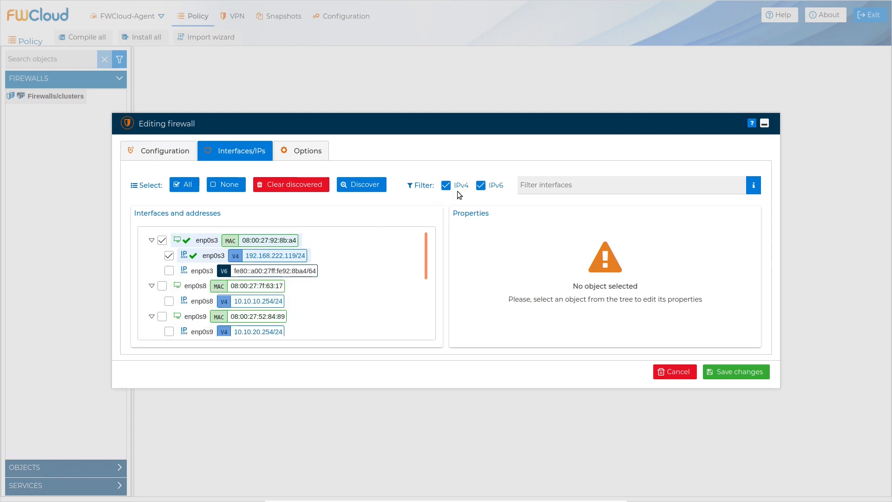
Step: Filter out IPv6 addresses, include enp0s8 and enp0s9 with their IPv4 addresses, and save the new firewall
left_click(481, 185)
left_click(161, 270)
left_click(169, 286)
left_click(161, 302)
left_click(169, 316)
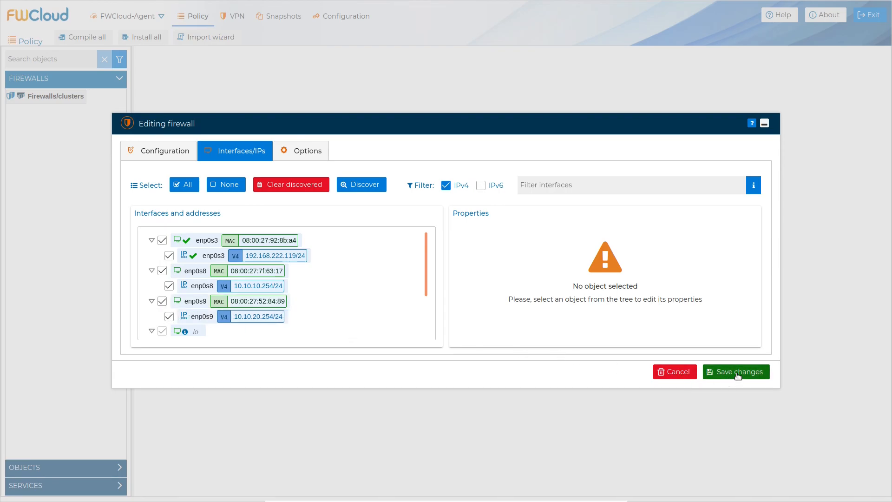
left_click(738, 375)
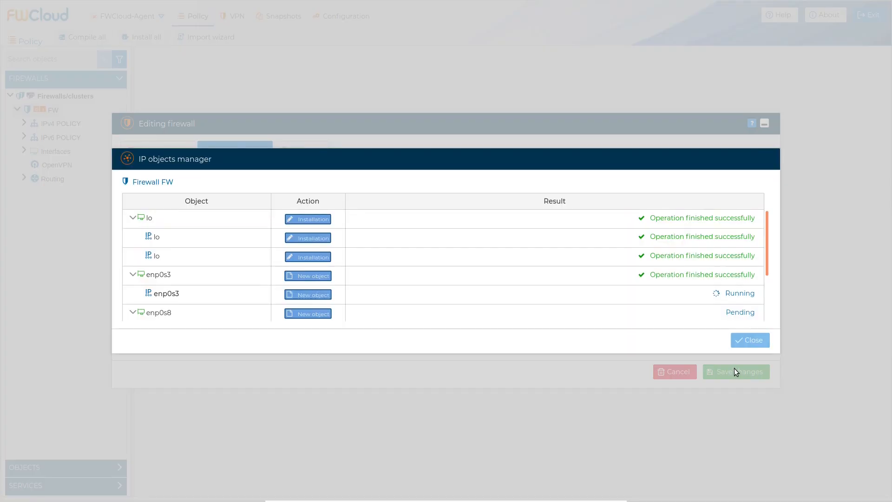
left_click_drag(768, 258, 771, 325)
left_click(759, 343)
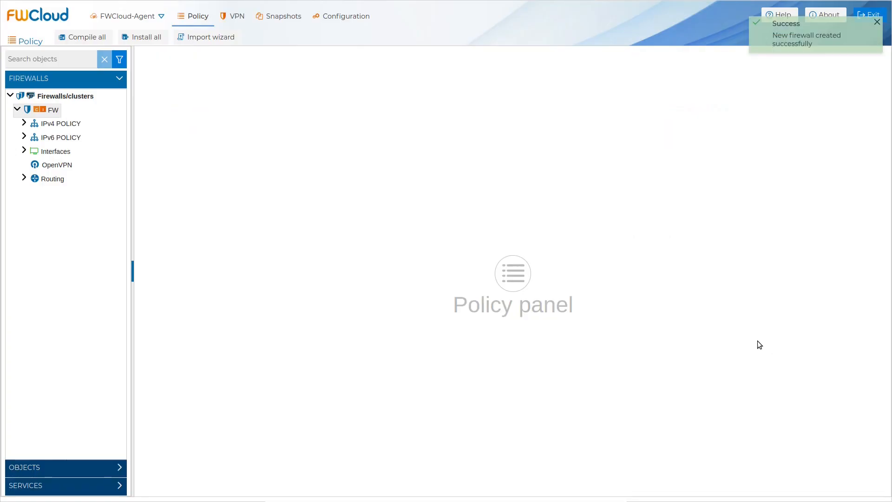
Step: Reopen the FW firewall's settings and test its communication with FWCloud-Agent
double_click(35, 109)
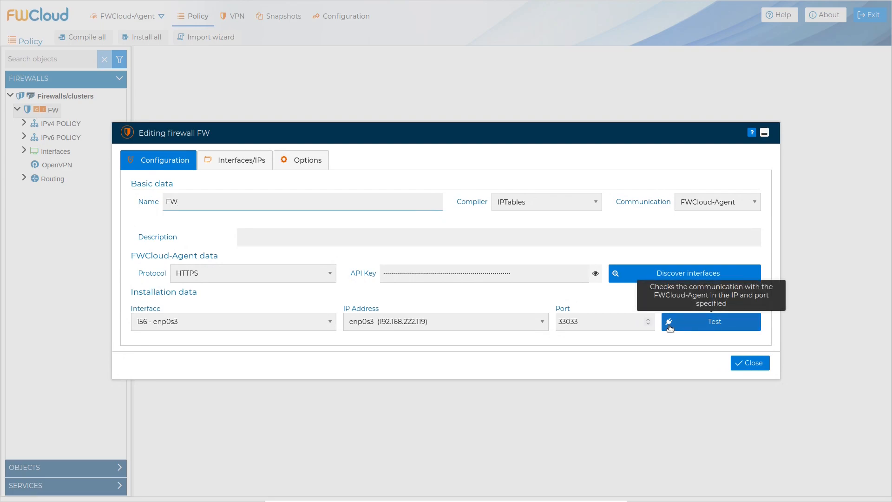
left_click(726, 328)
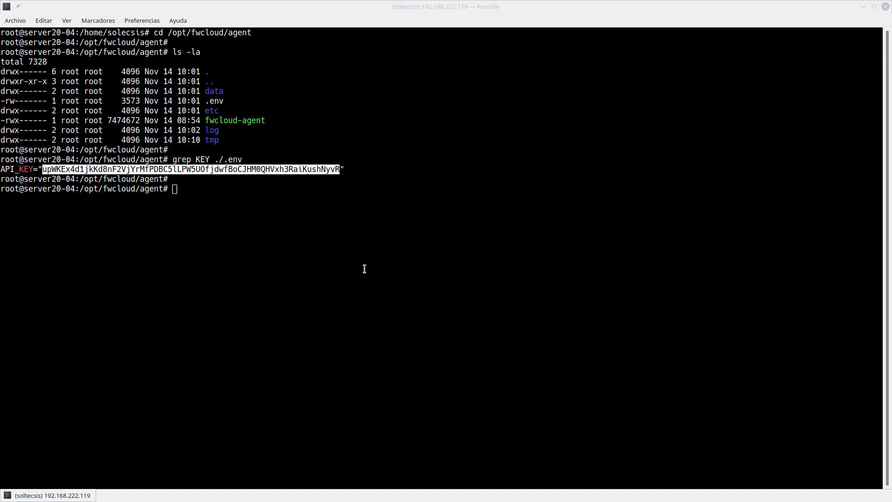
Step: Switch to Konsole, list the agent's log directory, print fwcloud-agent.log and highlight the ping request in the last entry
left_click(303, 260)
type("cd log")
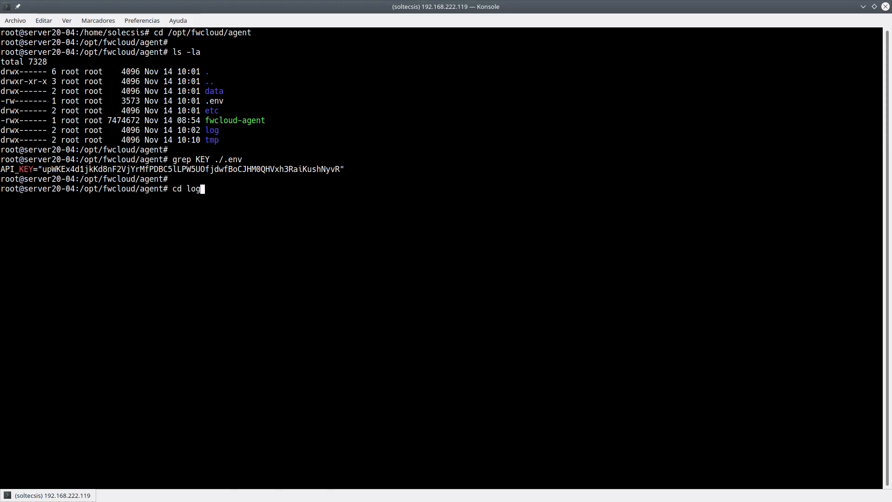
key("Return")
type("ls")
key("Return")
type("cat fwcloud-agent.log")
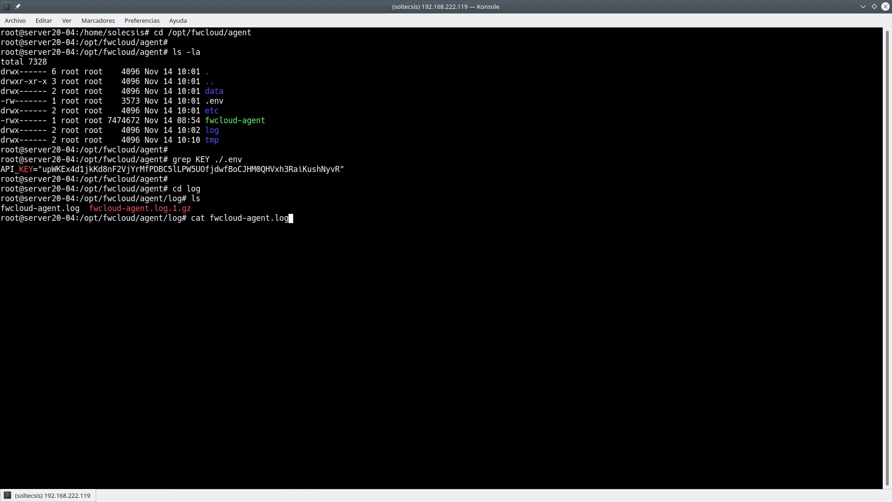
key("Return")
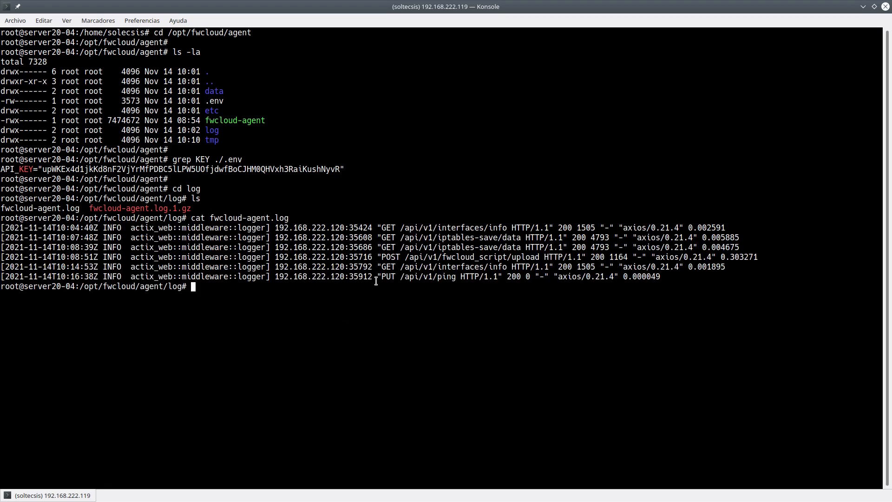
left_click_drag(378, 277, 661, 278)
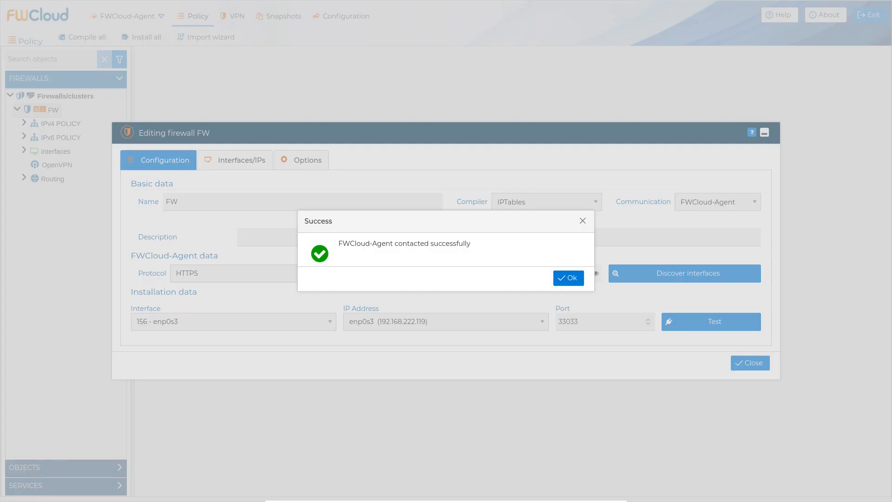
Step: Return to FWCloud, dismiss the test result, and set FW's installation interface to enp0s8 with IP address 10.10.10.254
left_click(567, 278)
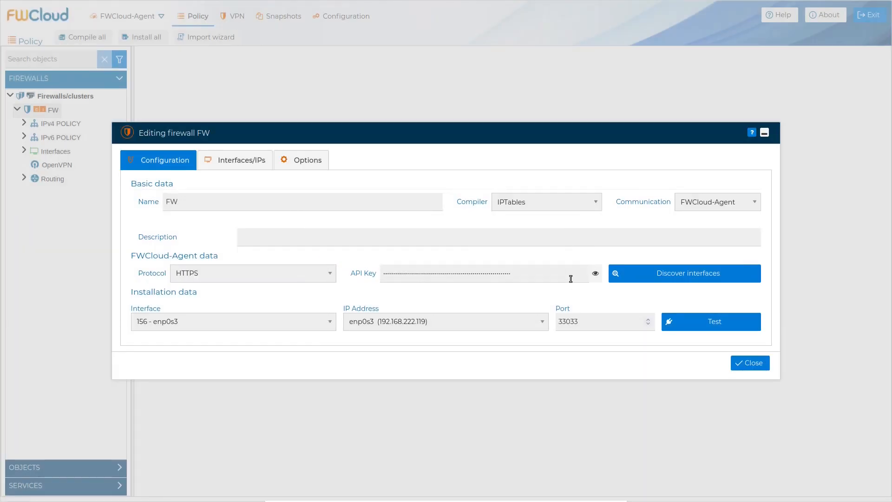
left_click(313, 323)
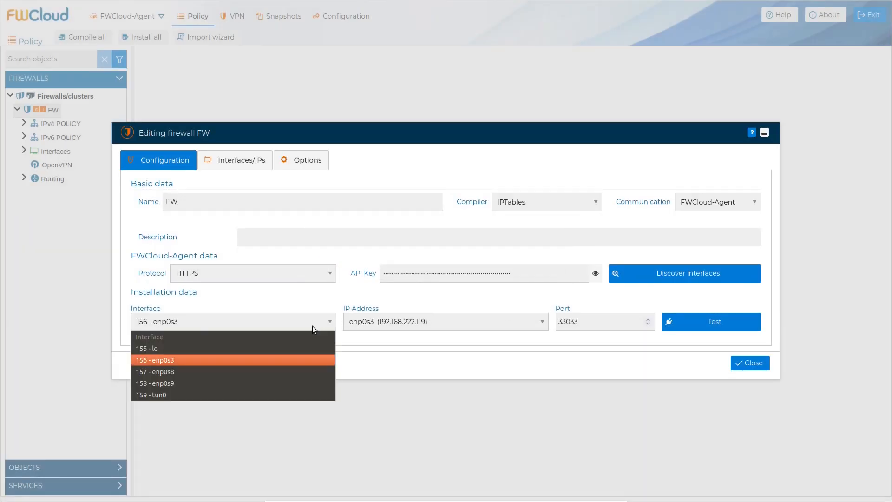
left_click(303, 368)
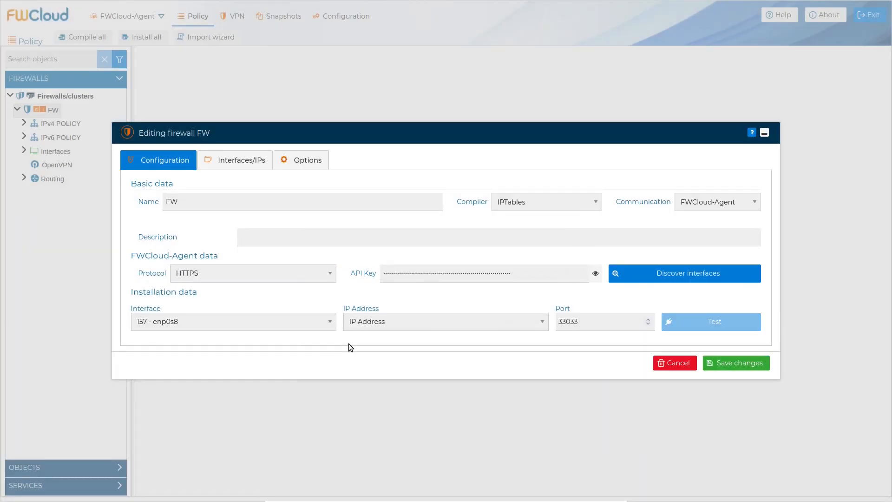
left_click(412, 326)
left_click(420, 351)
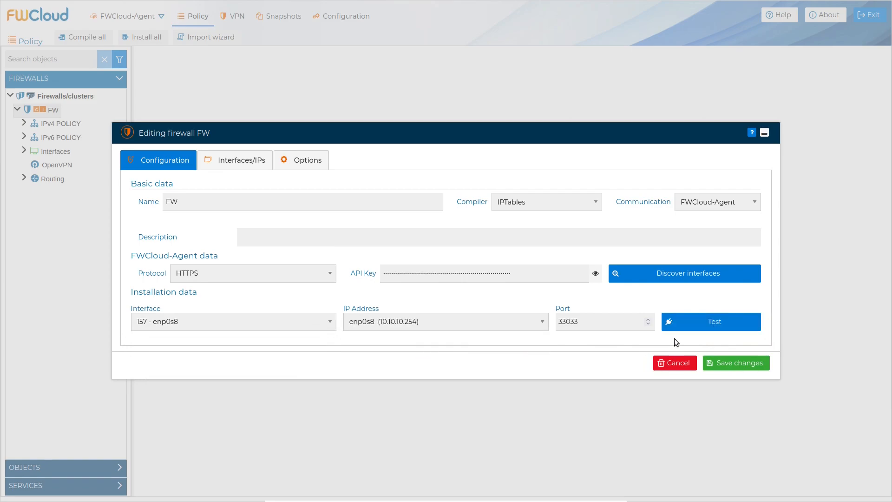
Step: Test FW's communication through enp0s8, dismiss the result, and set the installation interface to enp0s3 with IP address 192.168.222.119
left_click(711, 327)
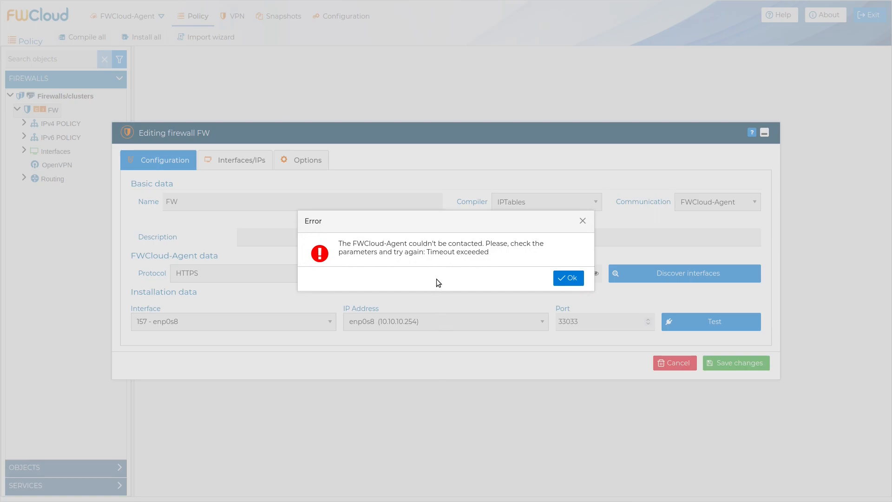
left_click(570, 278)
left_click(273, 325)
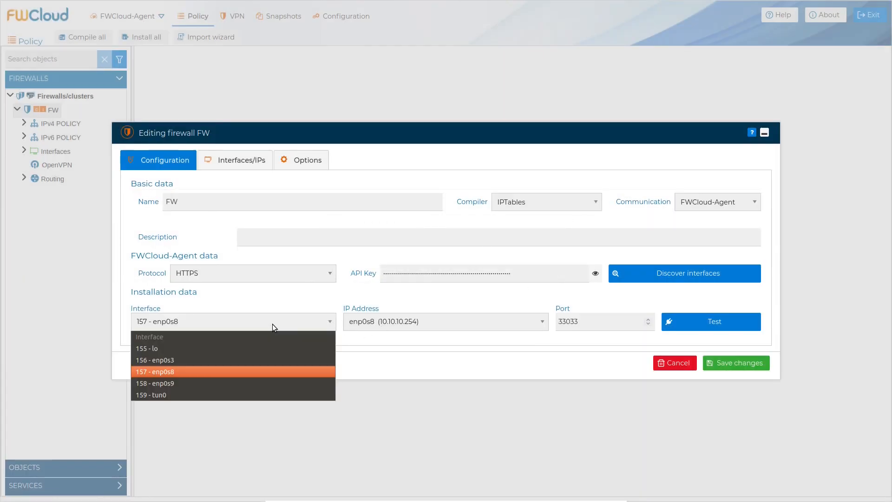
left_click(258, 352)
left_click(406, 317)
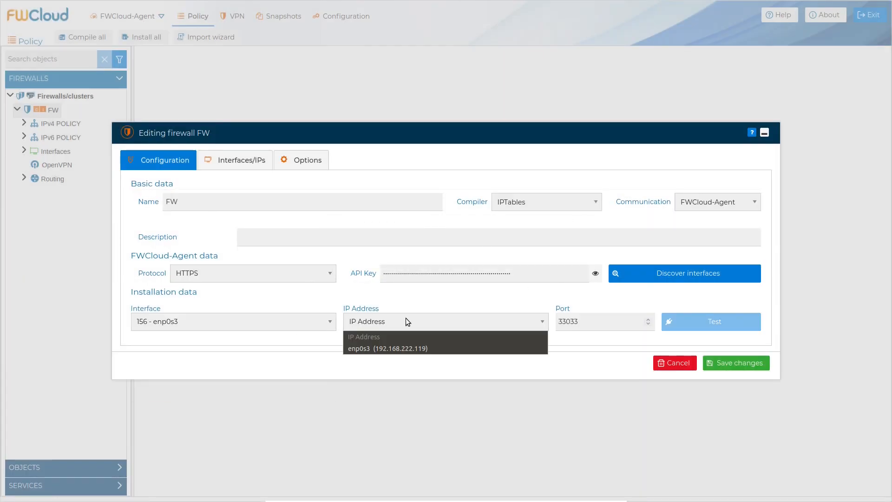
left_click(412, 347)
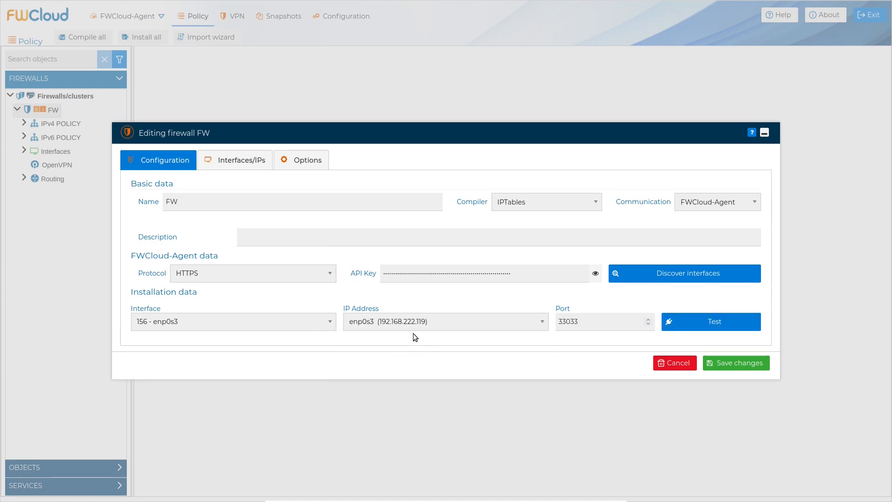
Step: Reveal and alter FW's API key, test the communication with FWCloud-Agent, and dismiss the result
left_click(595, 274)
left_click(383, 273)
left_click(701, 322)
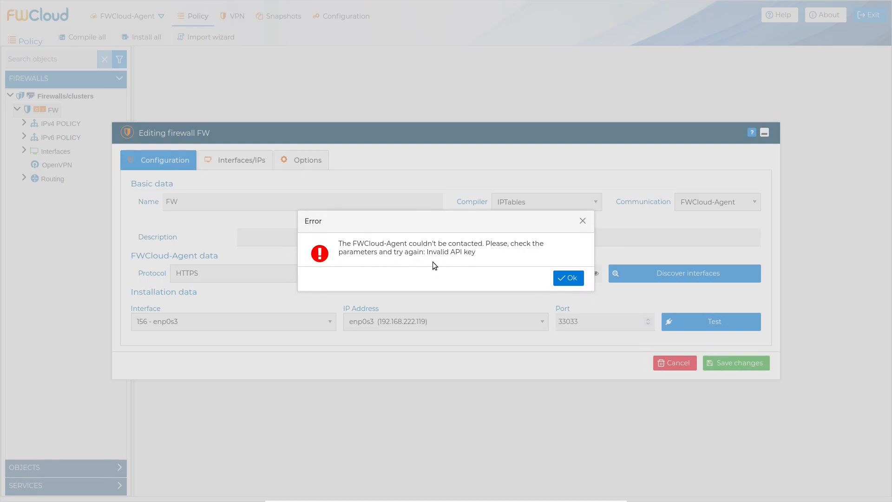
left_click(567, 278)
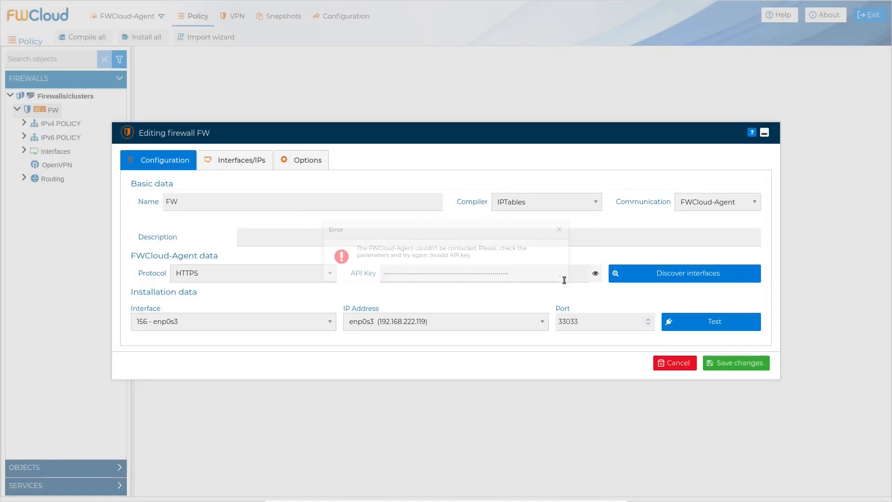
Step: Restore the correct API key, test the communication with FWCloud-Agent again, and save FW's changes
left_click(408, 275)
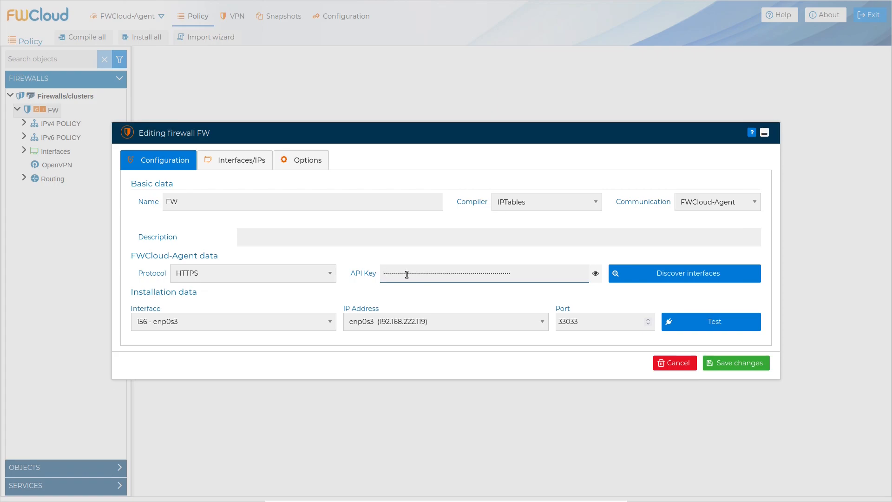
left_click(710, 320)
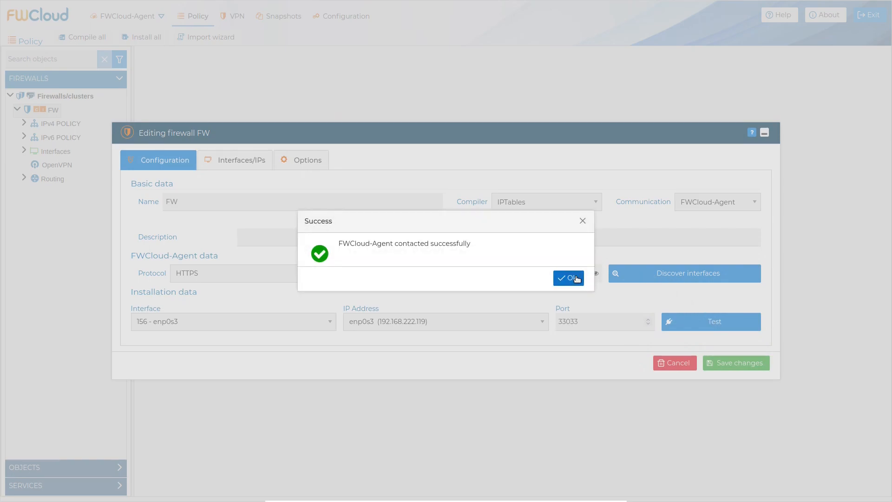
left_click(576, 278)
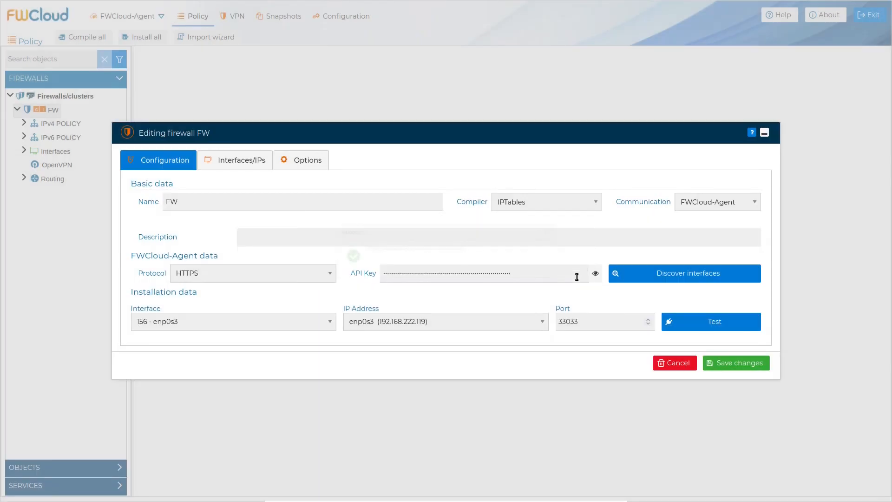
left_click(737, 364)
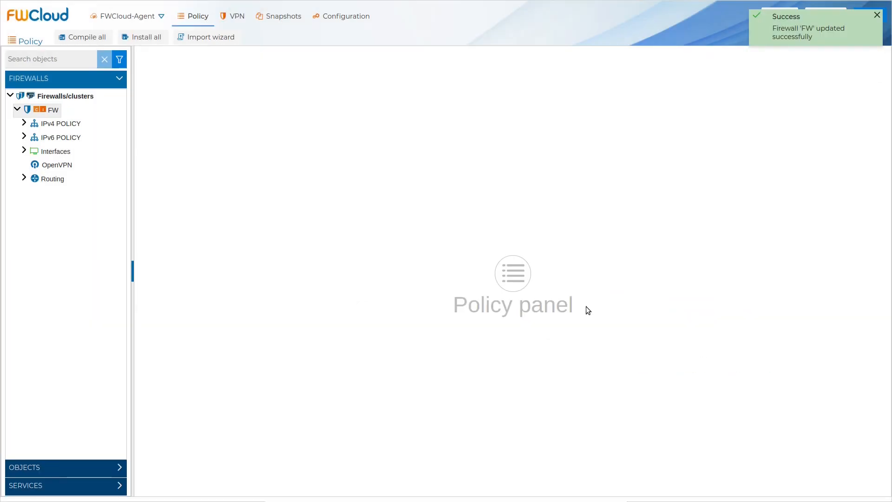
Step: Open FW's IPv4 INPUT policy and create a new rule above the Useful ICMP rule
left_click(22, 125)
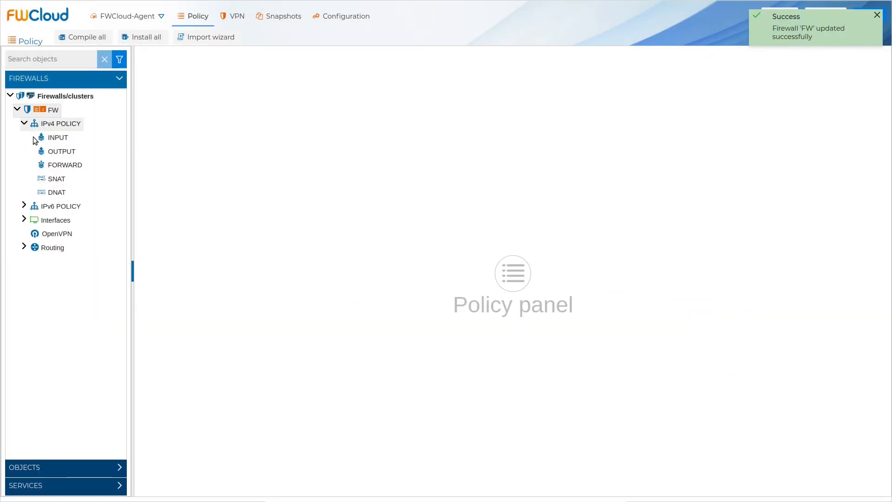
left_click(50, 137)
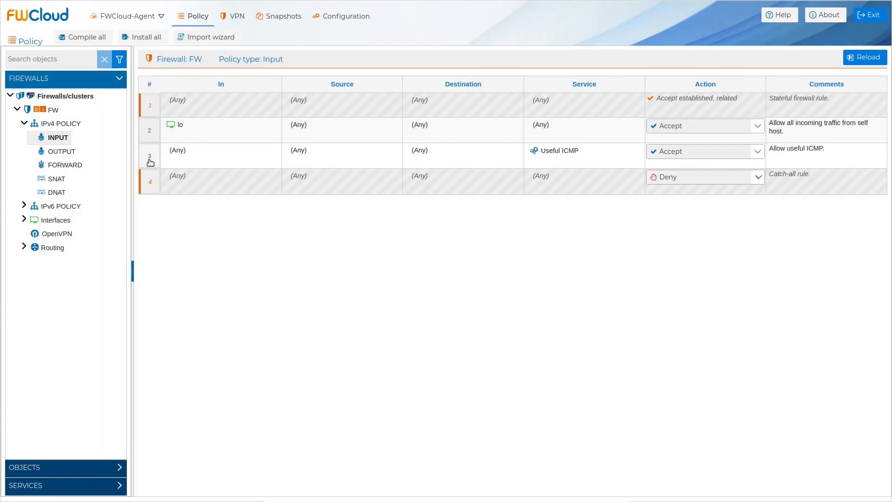
right_click(149, 162)
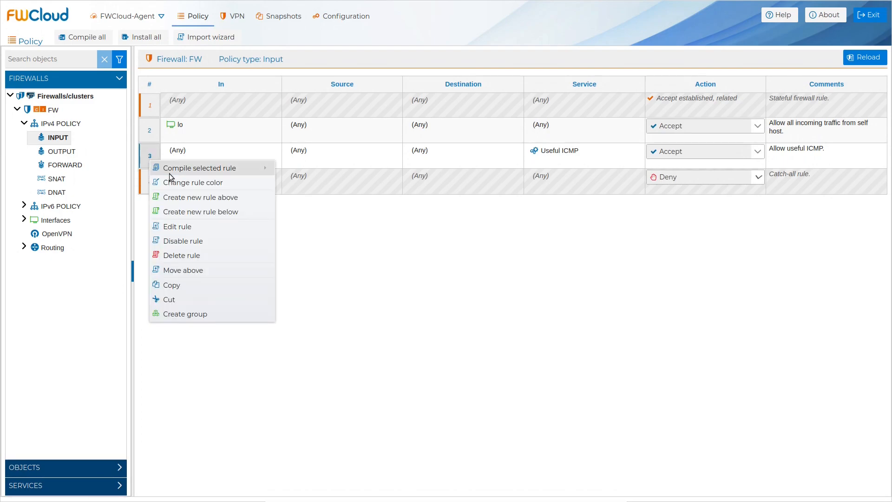
left_click(218, 200)
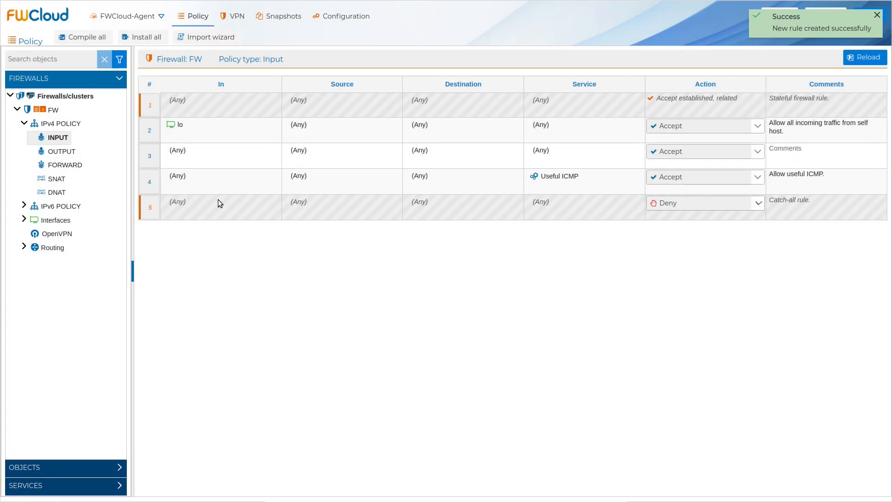
Step: Put the new INPUT rule 3 into a group named LAN and expand the group
right_click(149, 160)
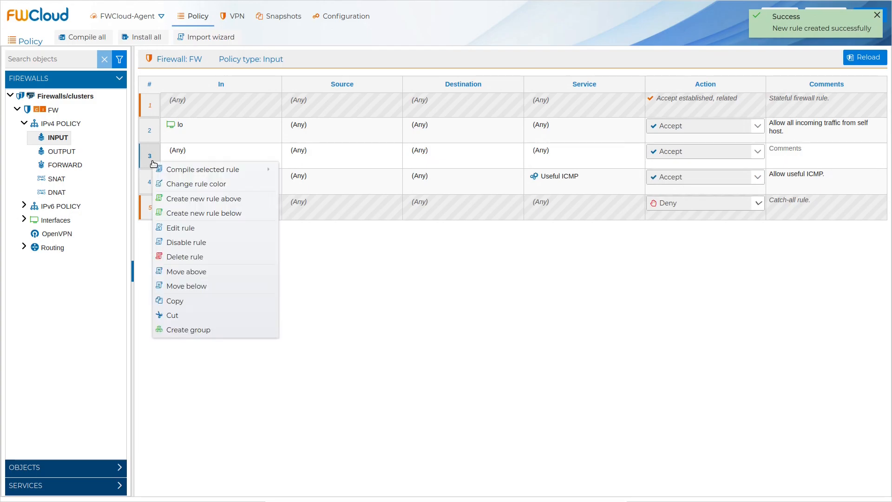
left_click(267, 328)
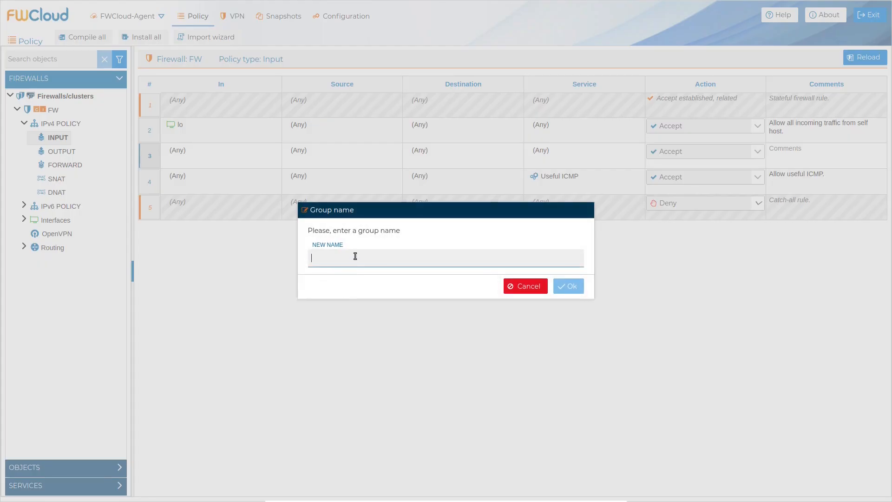
type("LAN")
key("Return")
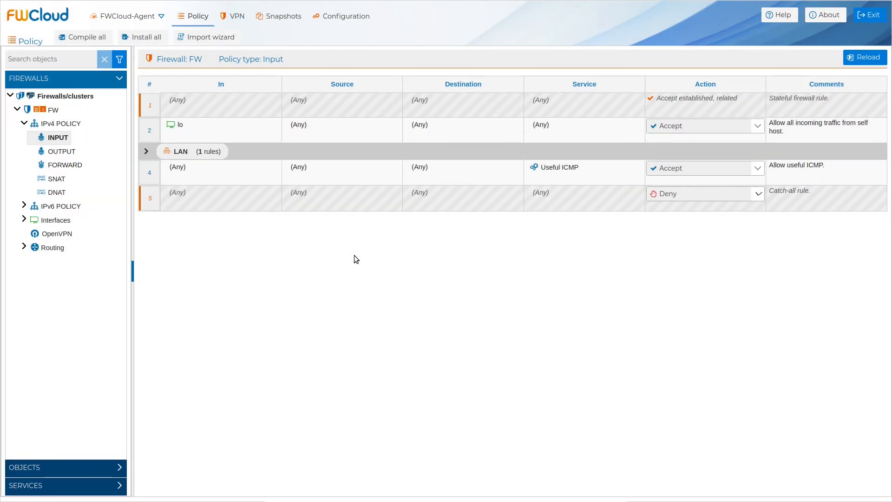
left_click(146, 152)
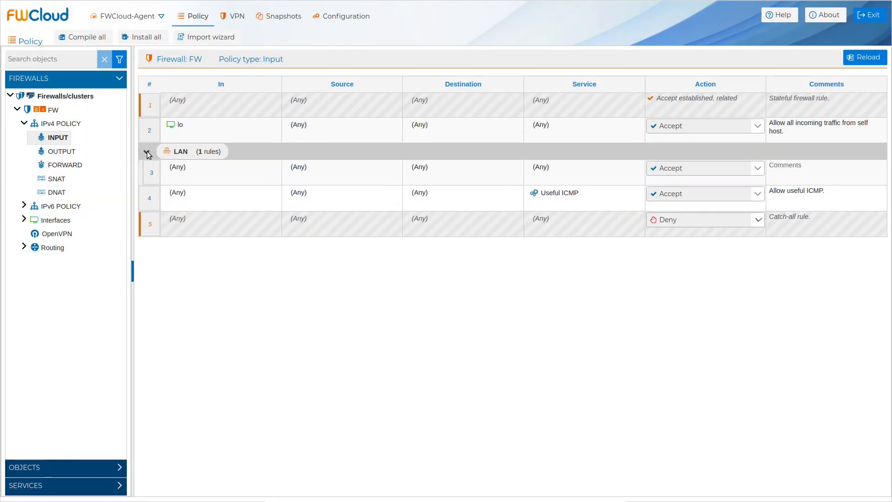
Step: Label the enp0s3 interface LAN and add it as the incoming interface of INPUT rule 3
left_click(24, 220)
double_click(60, 236)
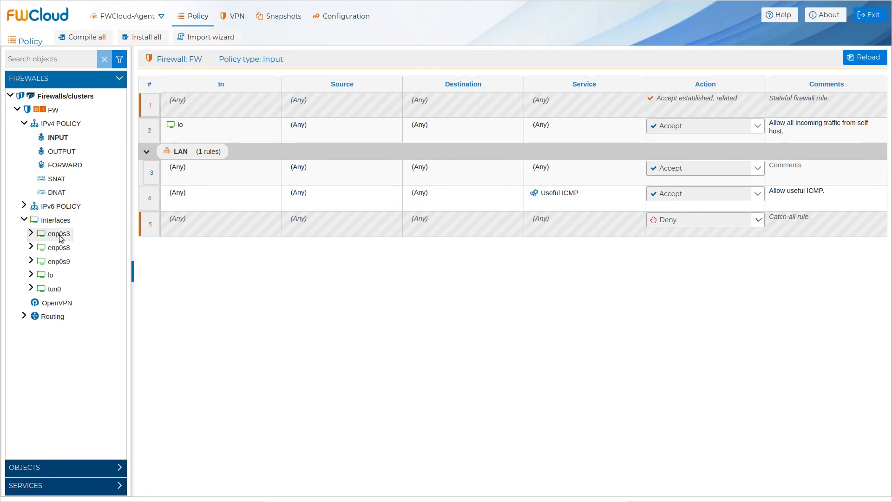
left_click(162, 258)
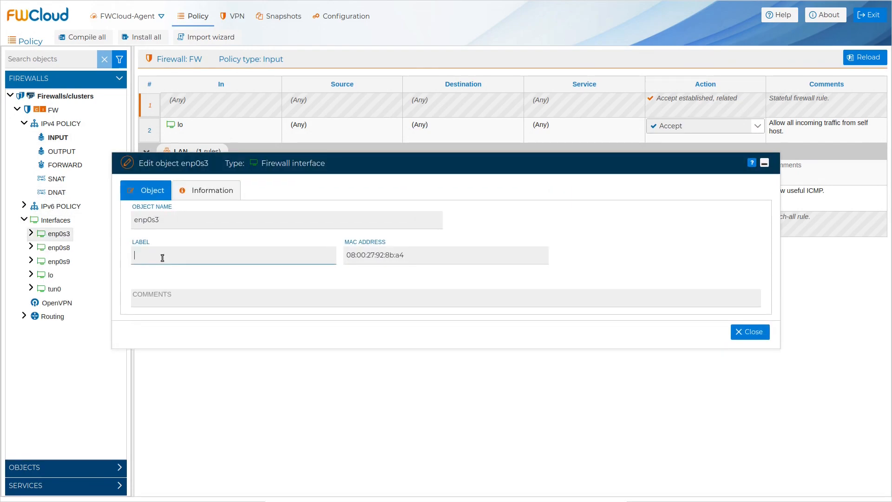
type("LAN")
key("Return")
left_click_drag(65, 239, 189, 180)
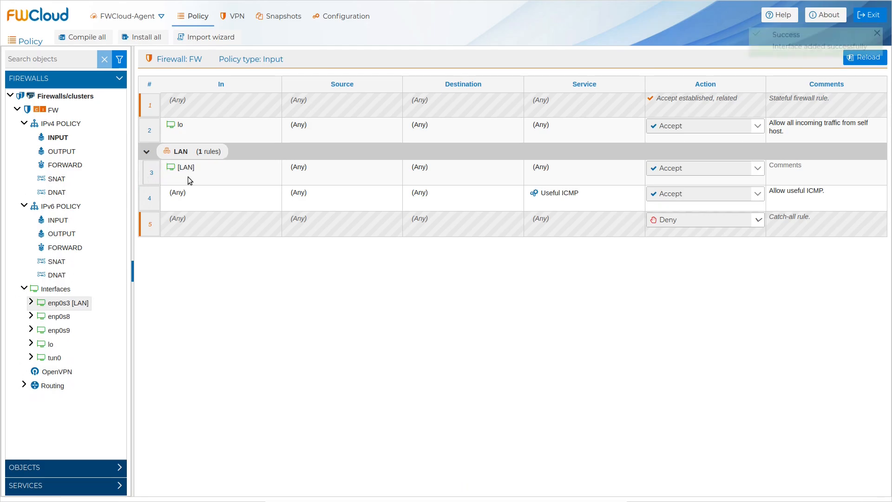
Step: Add an address object from the Addresses objects to the Source of INPUT rule 3
left_click(121, 468)
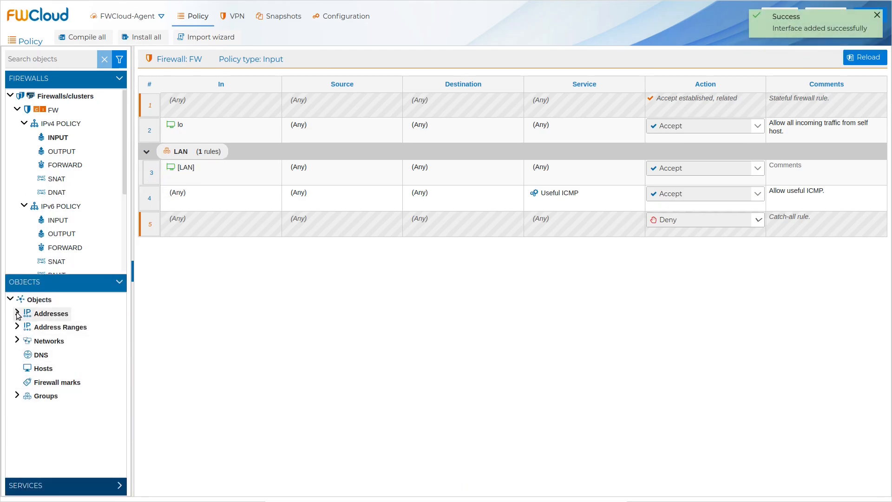
left_click(18, 313)
left_click_drag(58, 358, 338, 179)
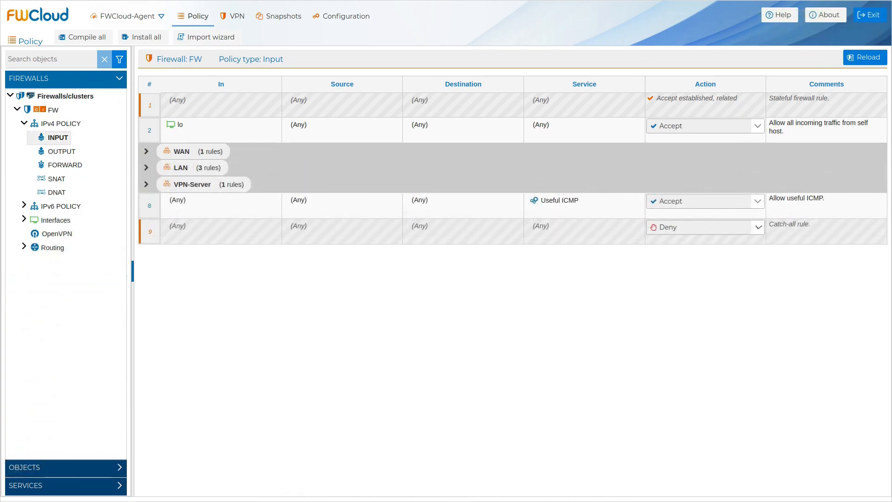
Step: Review the LAN group's rules in the INPUT policy and the VoIP and LAN-1 groups' rules in the FORWARD policy
left_click(146, 168)
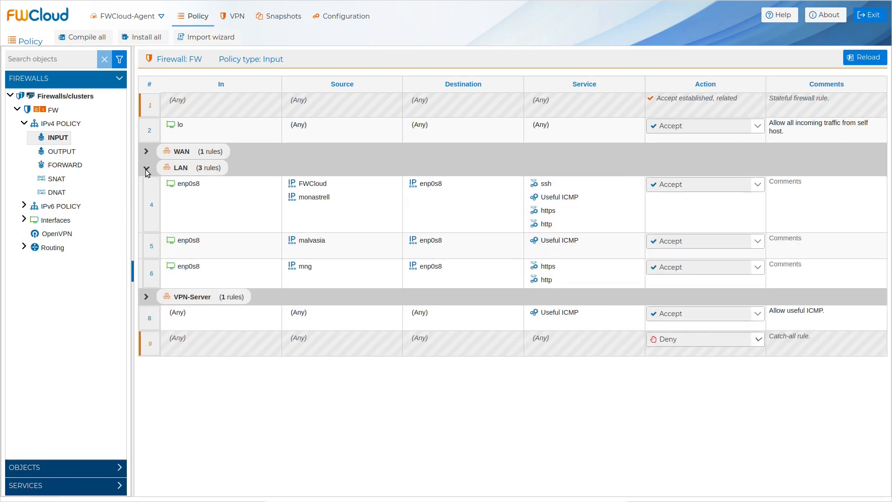
left_click(146, 169)
left_click(80, 164)
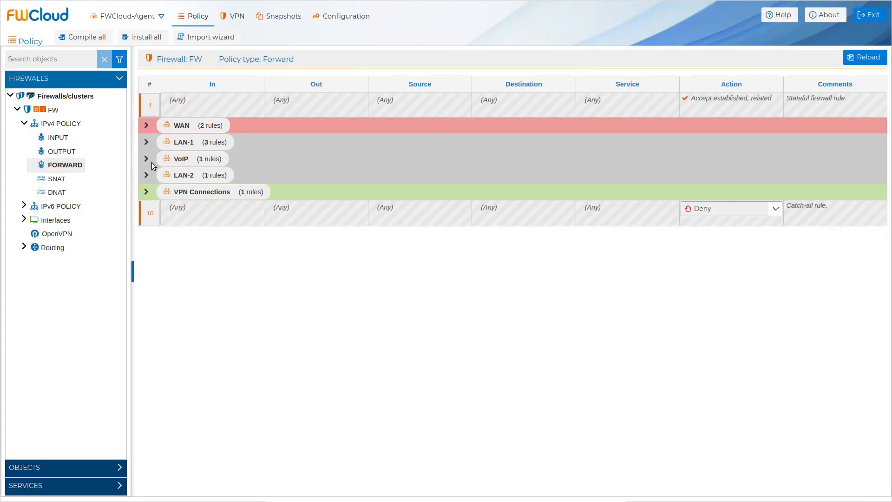
left_click(147, 159)
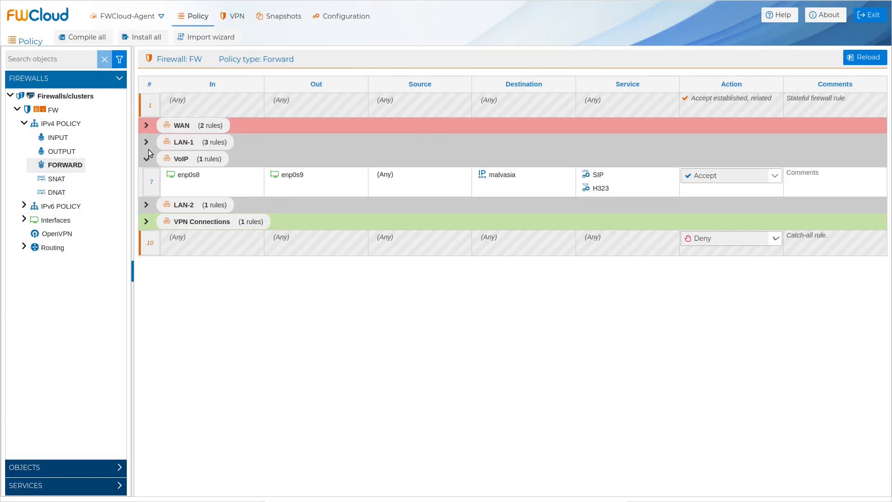
left_click(147, 143)
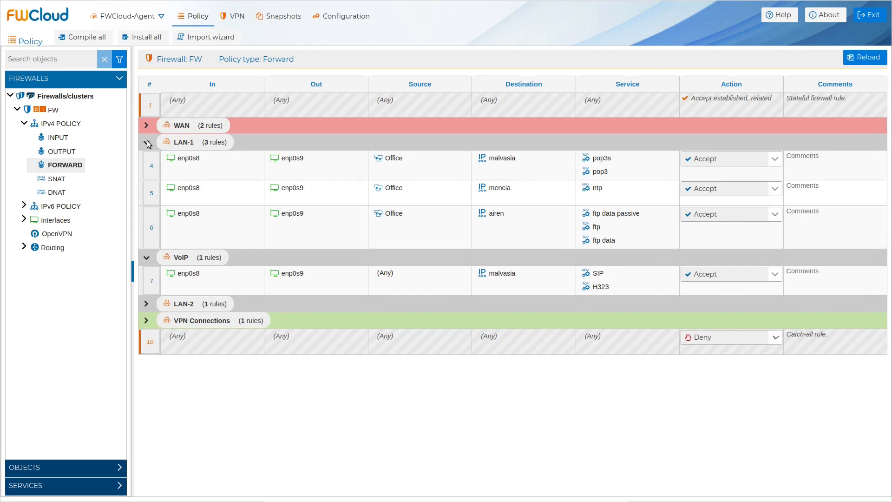
Step: Compile and install the FW firewall's policy, and close the compile/install report
right_click(57, 117)
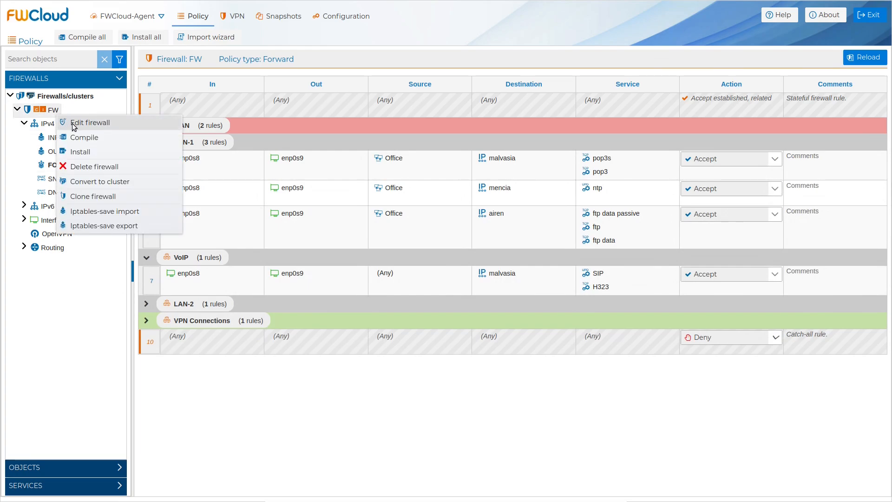
left_click(121, 154)
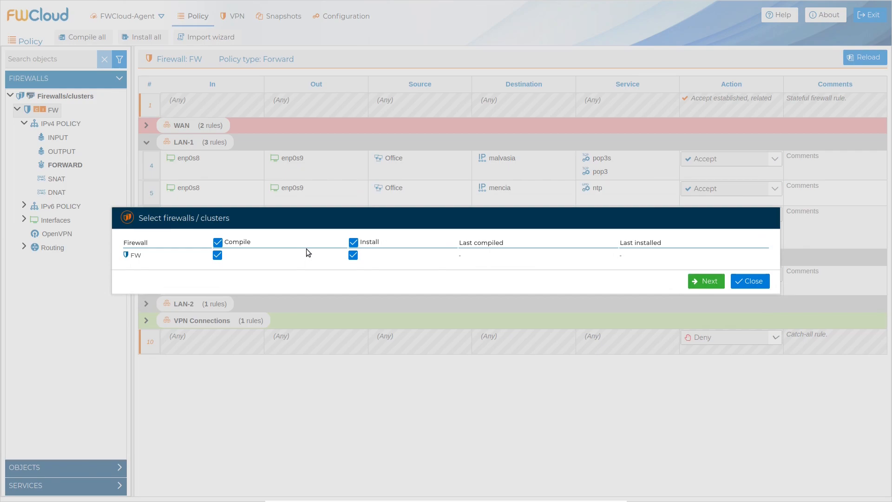
left_click(719, 281)
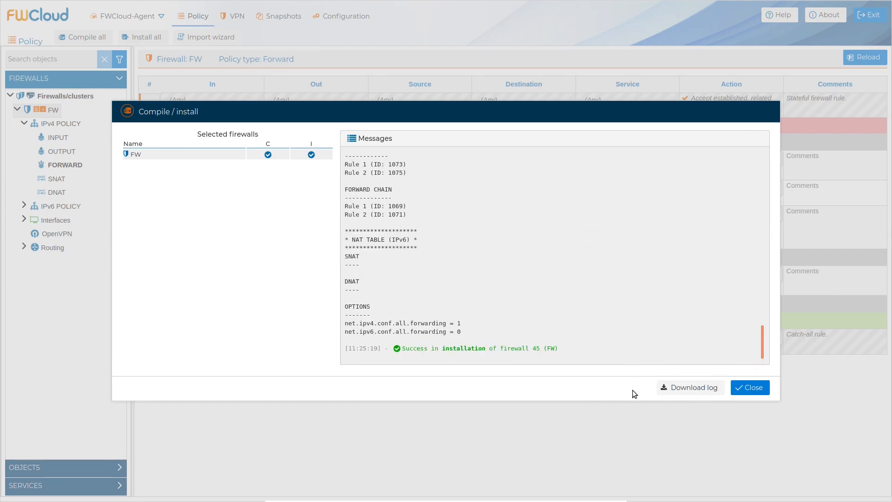
left_click(748, 395)
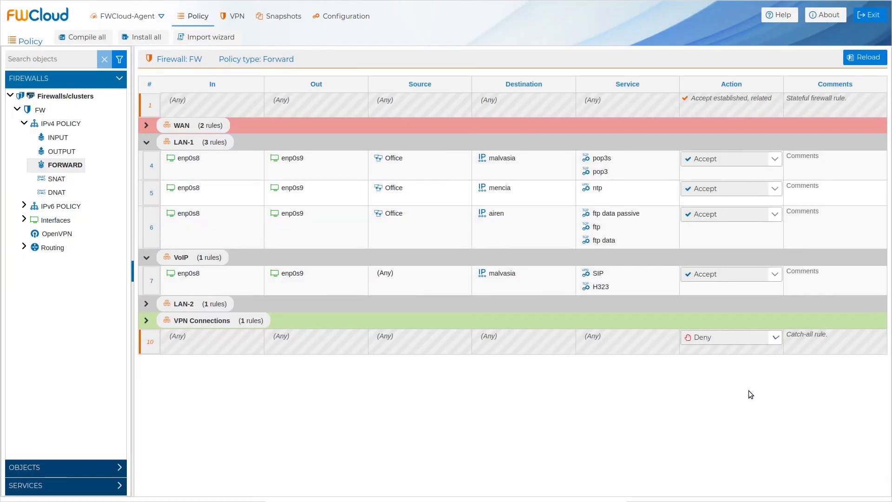
Step: Start the firewall/cluster import wizard and name the single firewall New FW, continuing to interface autodiscovery
left_click(18, 110)
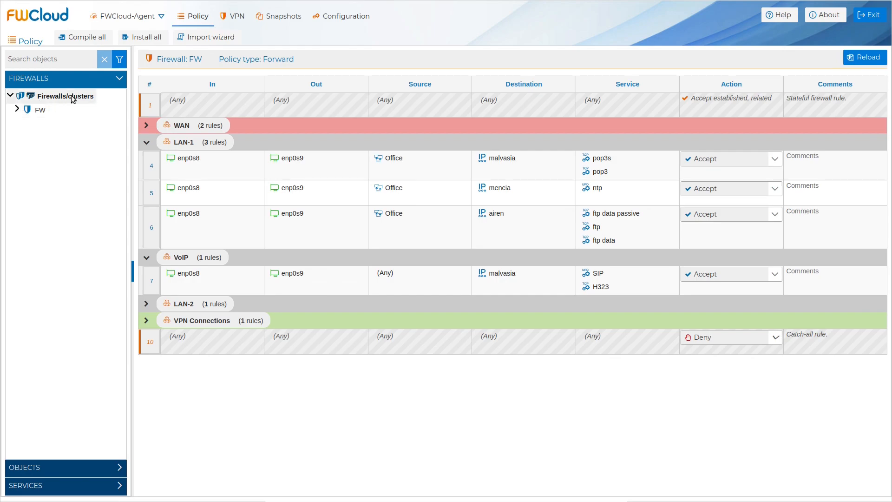
left_click(215, 37)
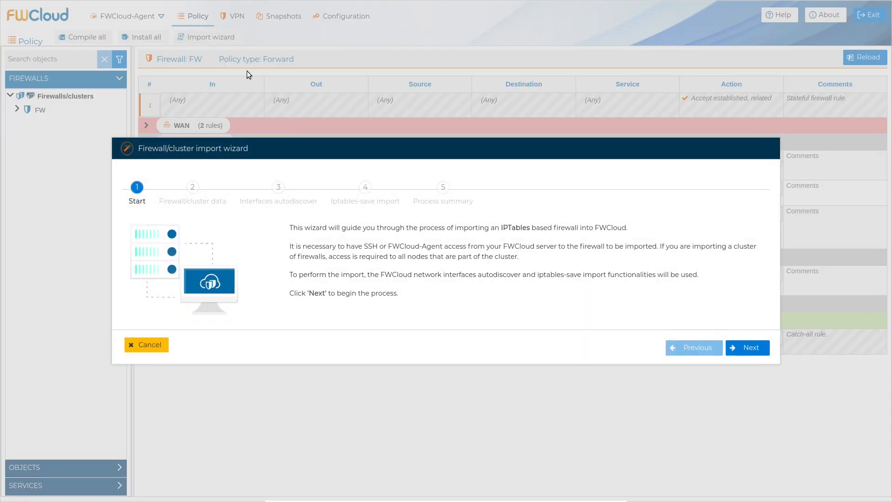
left_click(746, 346)
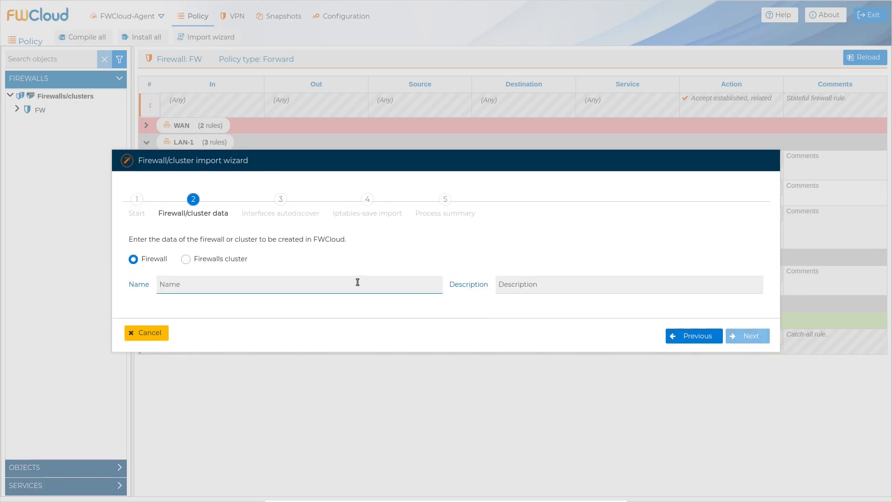
type("N")
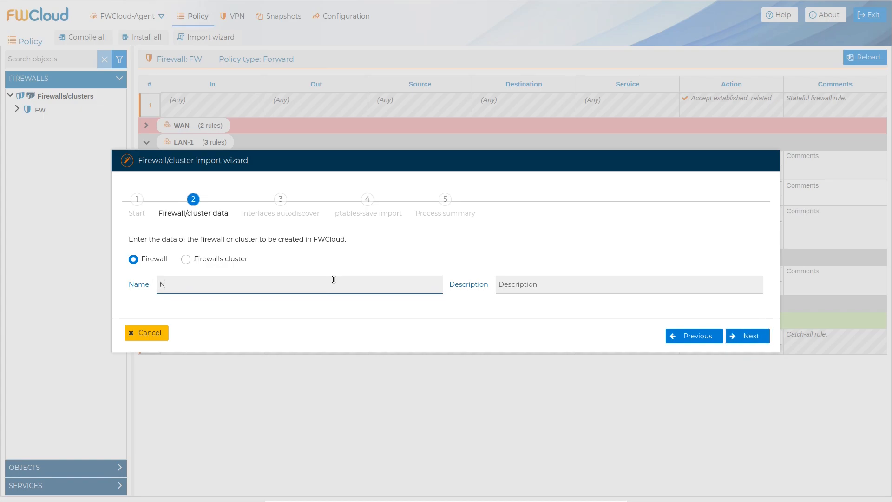
type("ew FW")
left_click(752, 335)
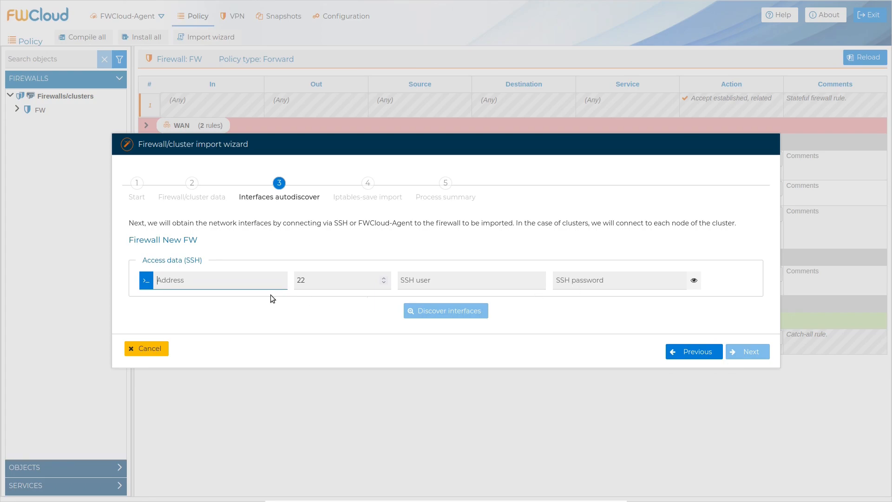
Step: Set the interface discovery access to FWCloud-Agent instead of SSH, with address 192.168.222.119
left_click(147, 282)
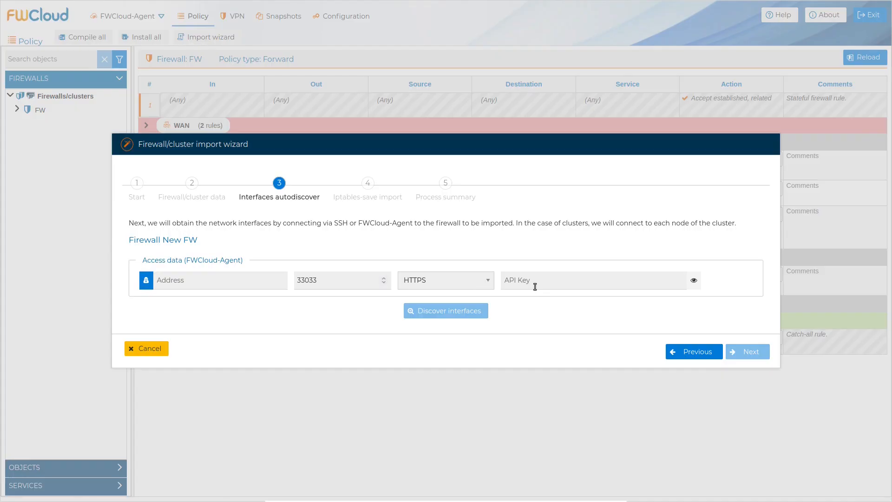
left_click(176, 280)
type("192.168.222.119")
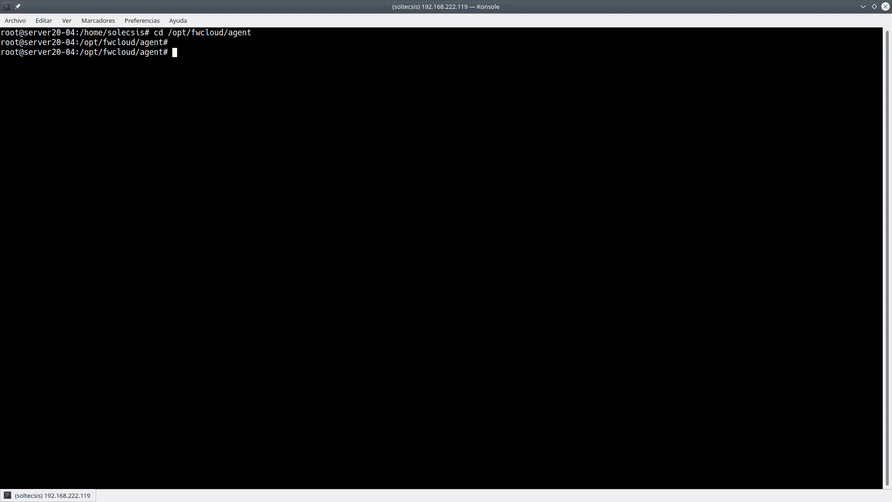
Step: In the Konsole terminal, list the agent folder with ls -la, run grep KEY ./.env and copy the API key, returning to FWCloud
type("ls -la")
key("Return")
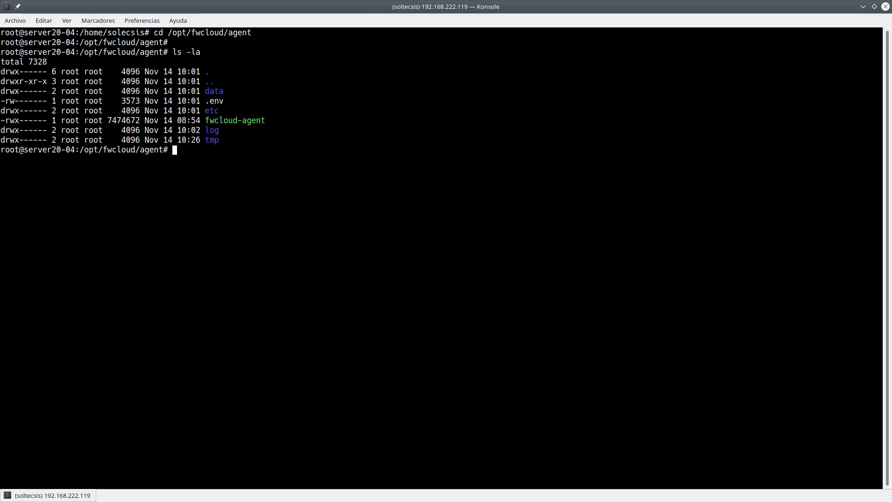
key("Return")
type("gre")
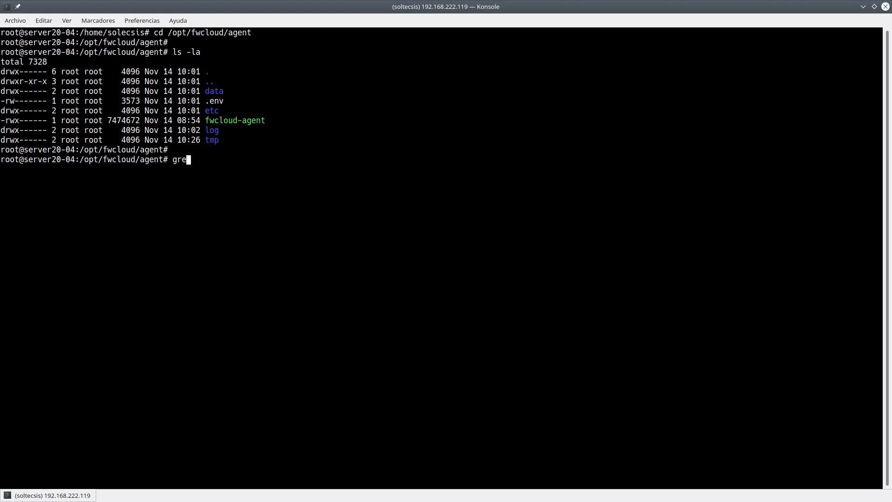
type("p KEY ./.env")
key("Return")
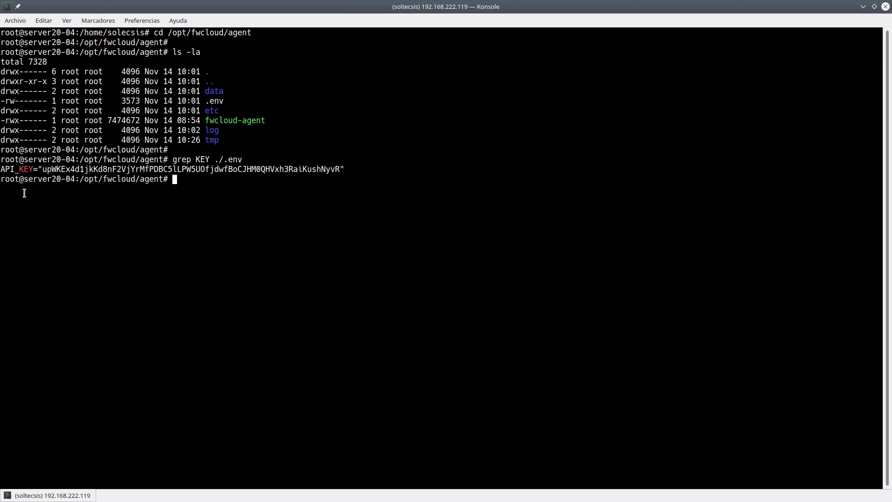
double_click(82, 170)
right_click(82, 169)
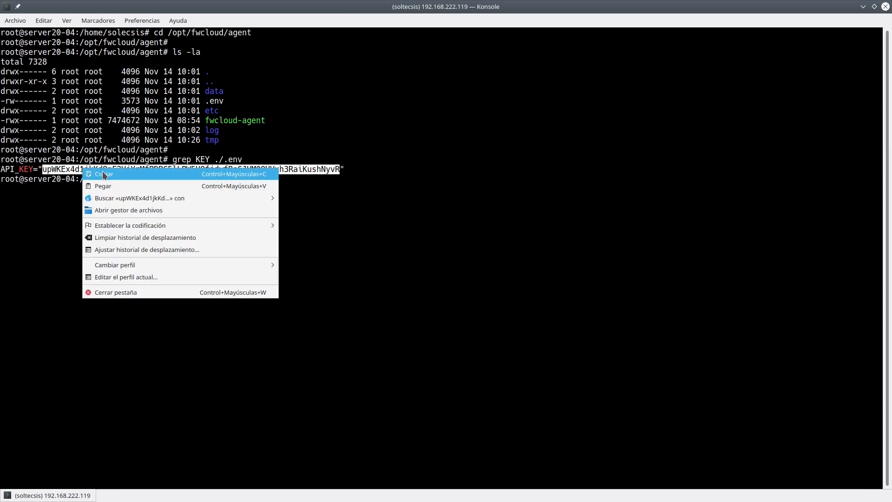
left_click(95, 173)
key("alt+Tab")
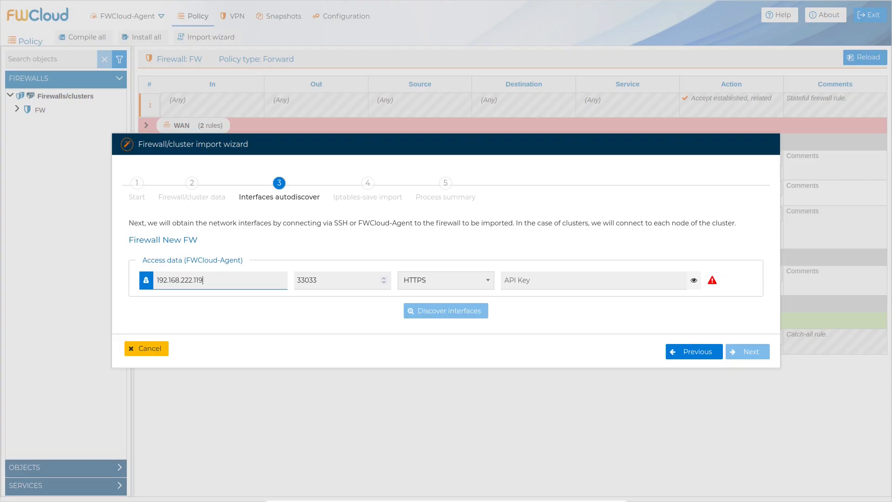
Step: Paste the API key into the FWCloud-Agent access data and discover the interfaces of New FW
left_click(543, 284)
key("ctrl+v")
left_click(463, 313)
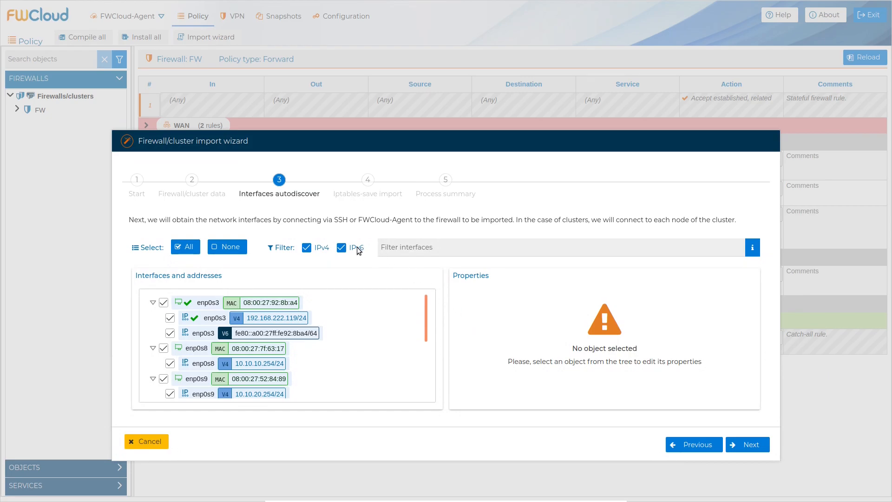
Step: Exclude IPv6 addresses from the discovered interfaces and confirm creating the new firewall with the remaining ones
left_click(342, 248)
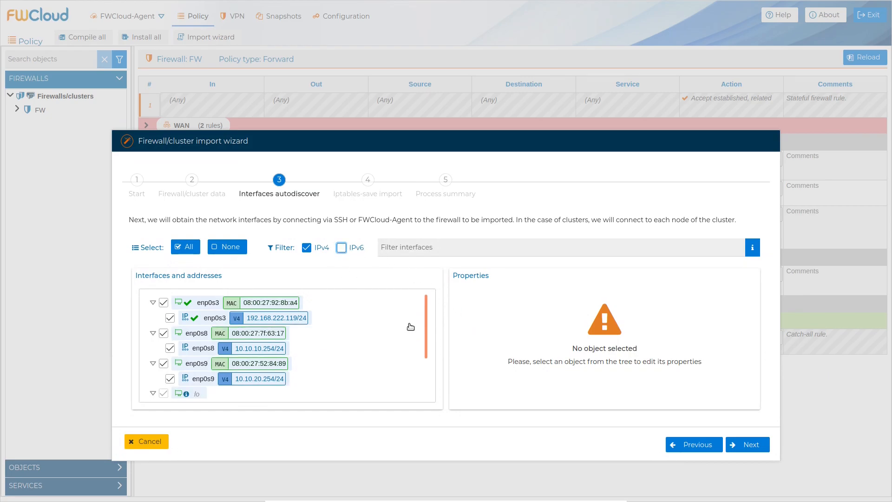
scroll(424, 331, "down", 2)
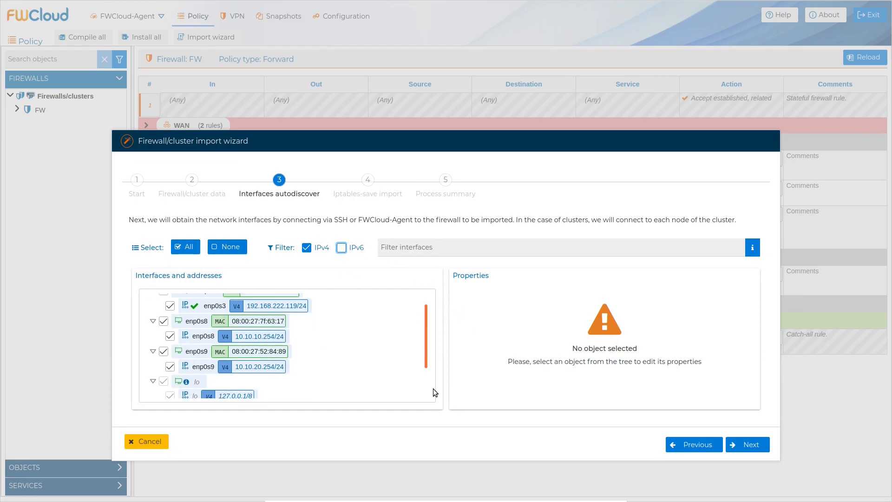
left_click(768, 450)
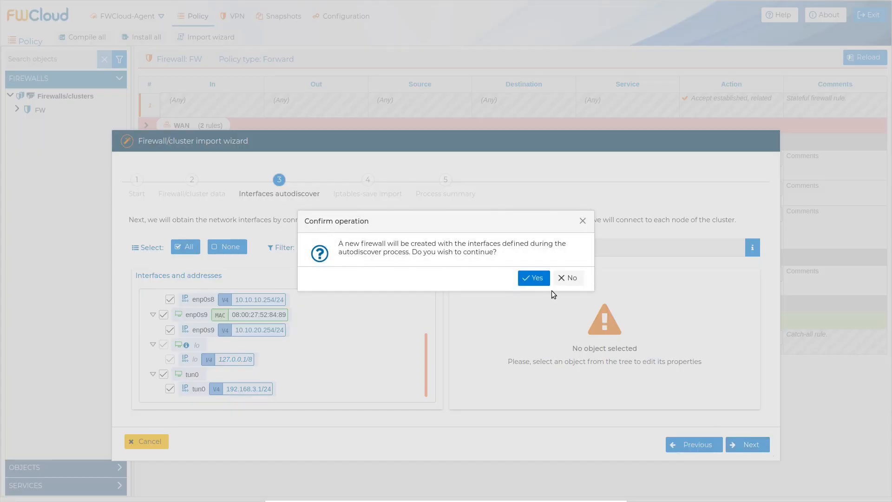
left_click(532, 281)
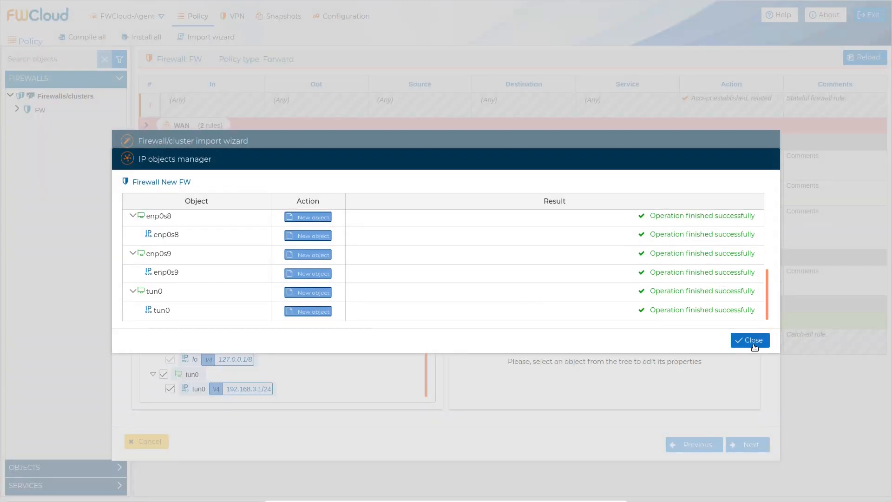
Step: Close the IP objects report, proceed through the iptables-save import and finish the import wizard
left_click(753, 343)
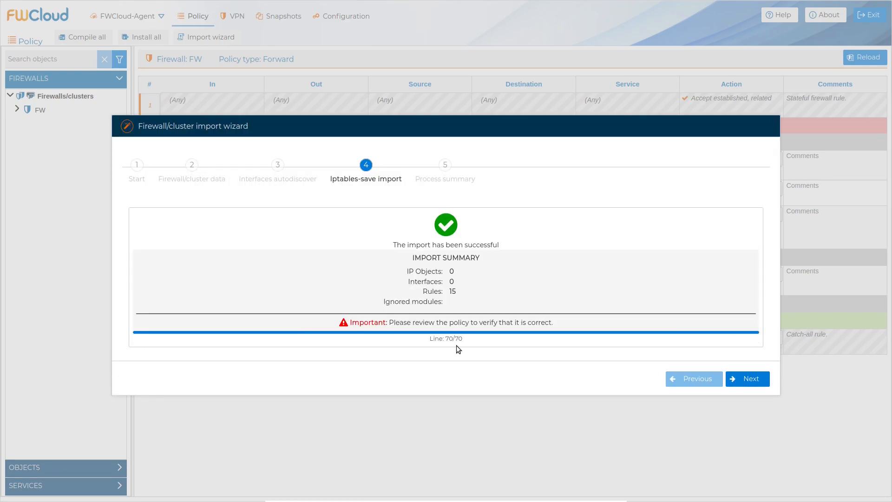
left_click(744, 379)
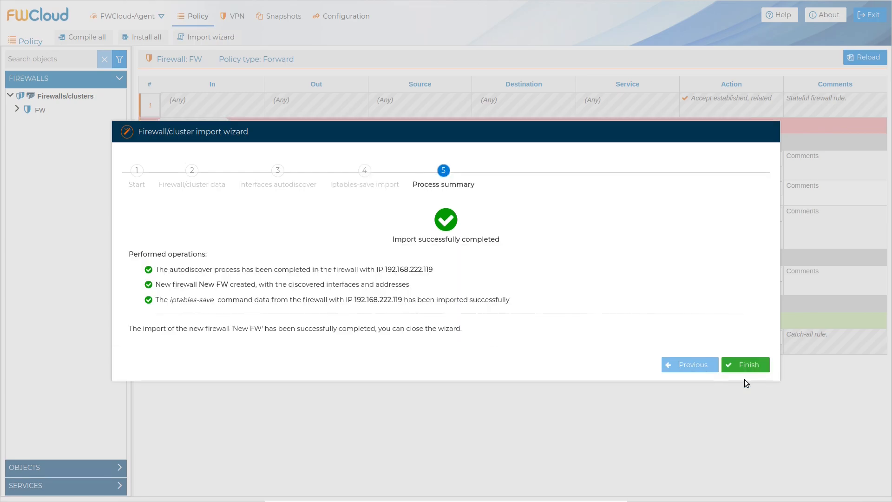
left_click(748, 366)
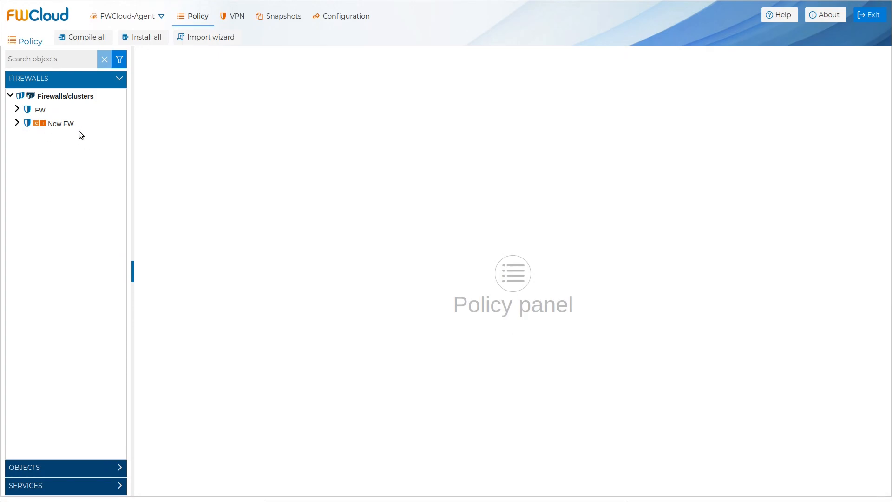
Step: Review New FW's imported IPv4 policy: the LAN group's rules in INPUT and the VoIP and LAN-1 groups' rules in FORWARD
left_click(17, 123)
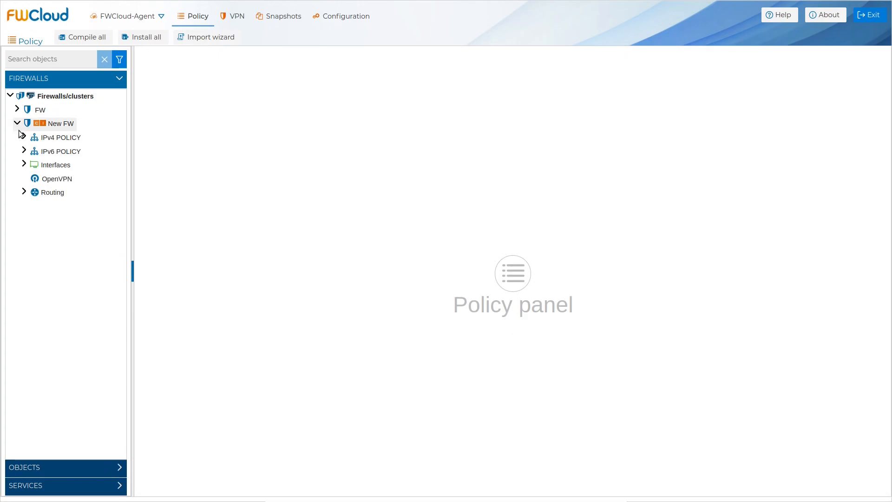
left_click(24, 137)
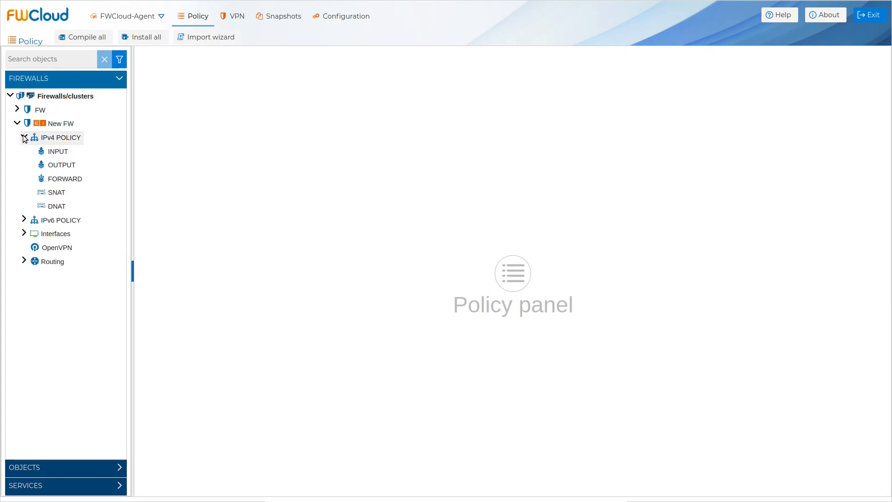
left_click(54, 151)
left_click(146, 167)
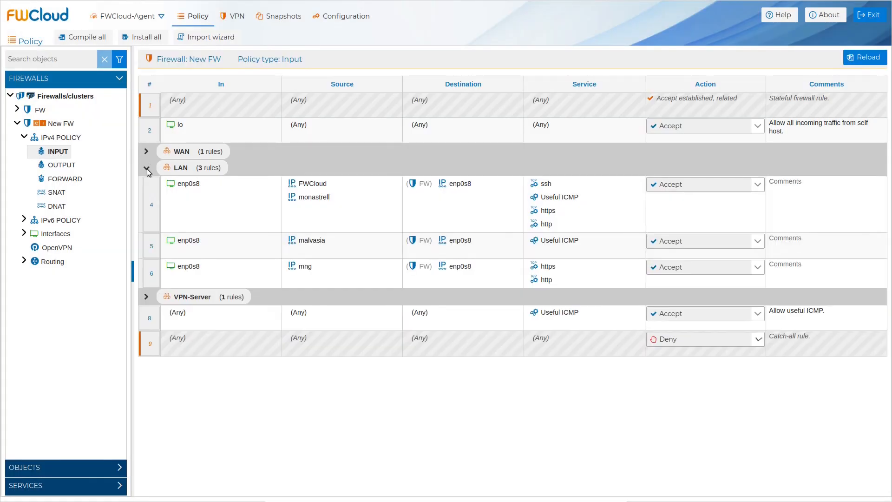
left_click(67, 179)
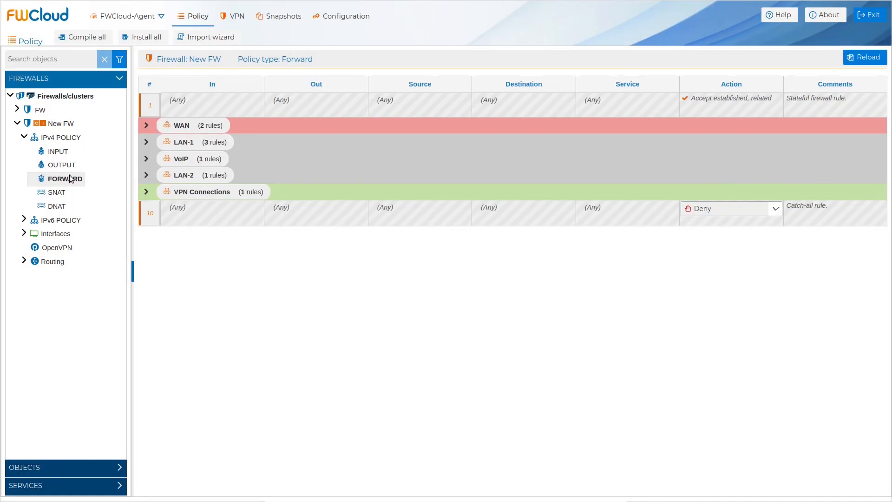
left_click(147, 159)
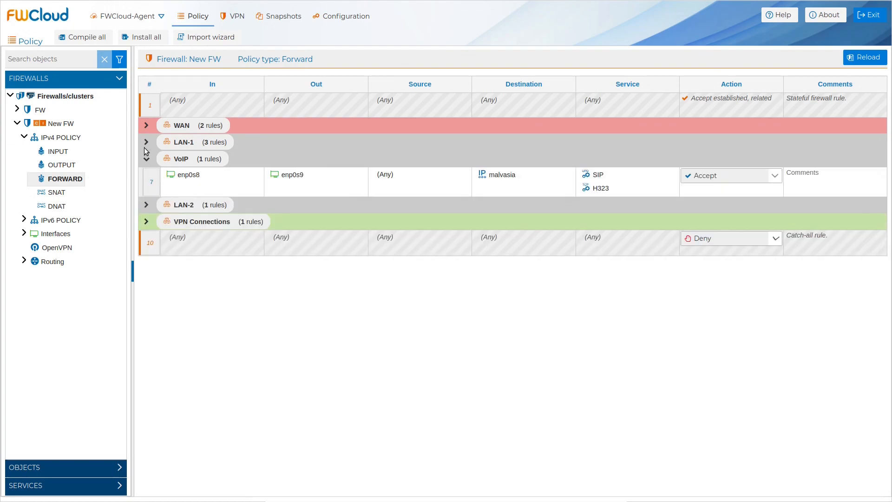
left_click(147, 142)
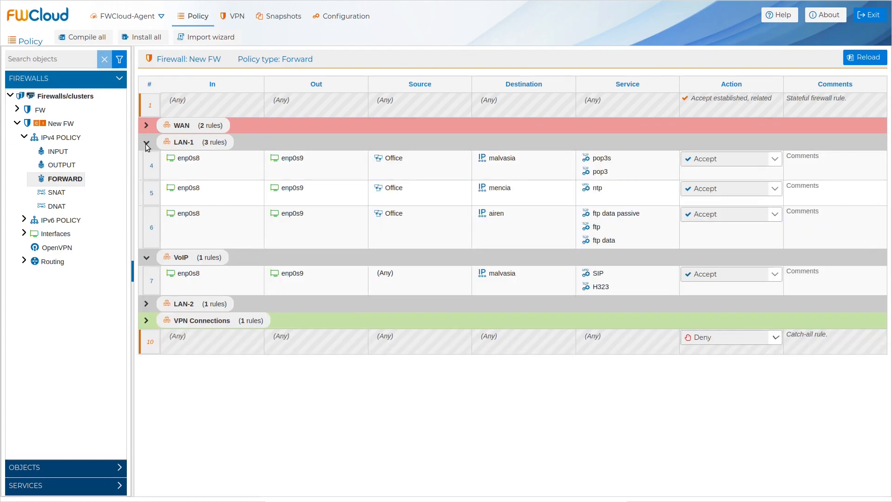
left_click(146, 144)
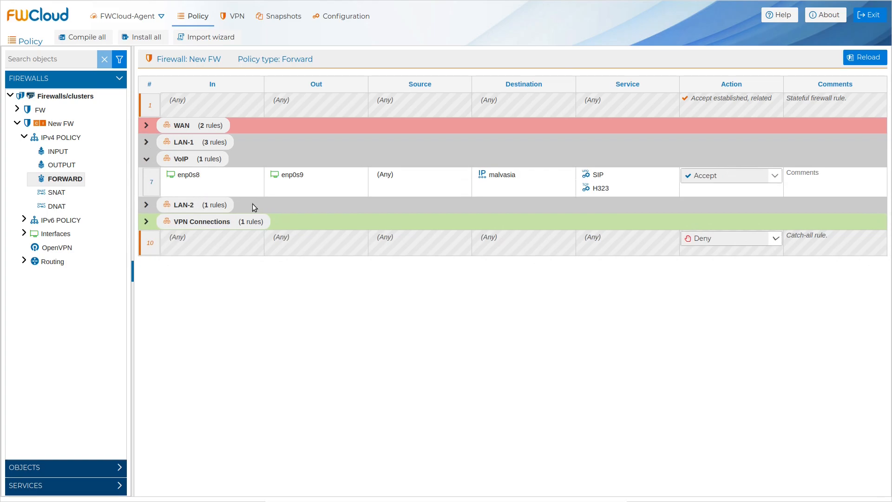